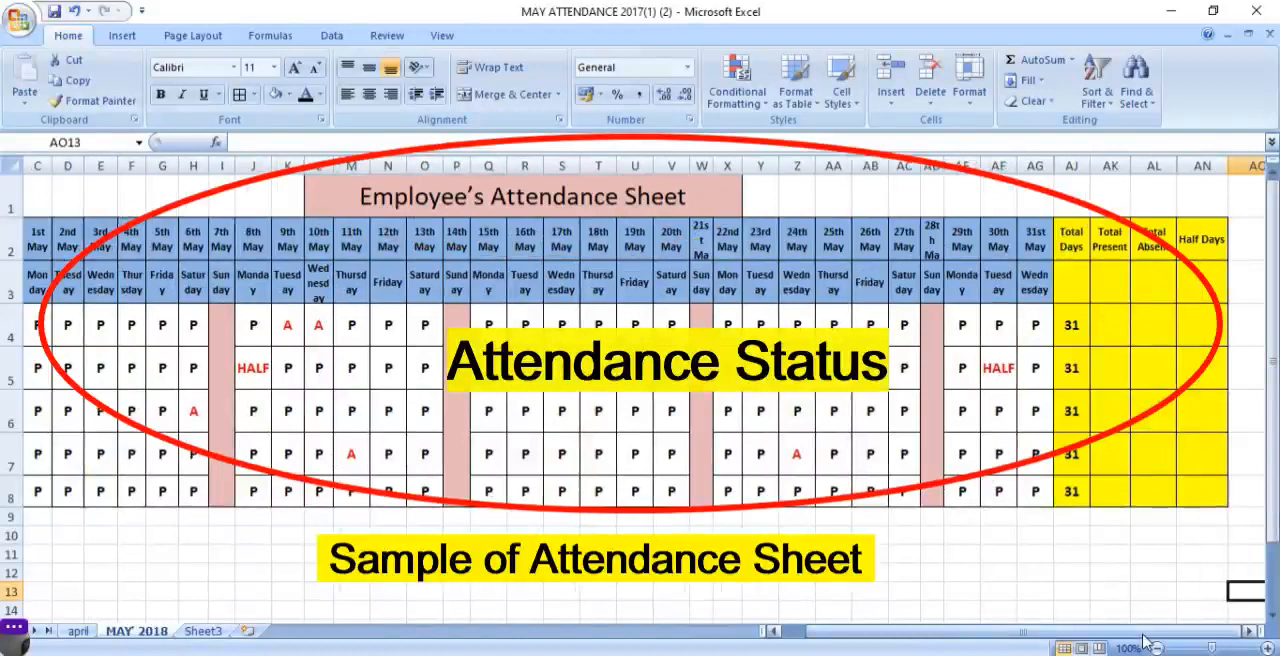
# - Enter =COUNTIF(C4:AG4,"P") in the first employee's Total Present cell and fill it down through row 8
pyautogui.moveTo(1143, 635); pyautogui.dragTo(987, 633)
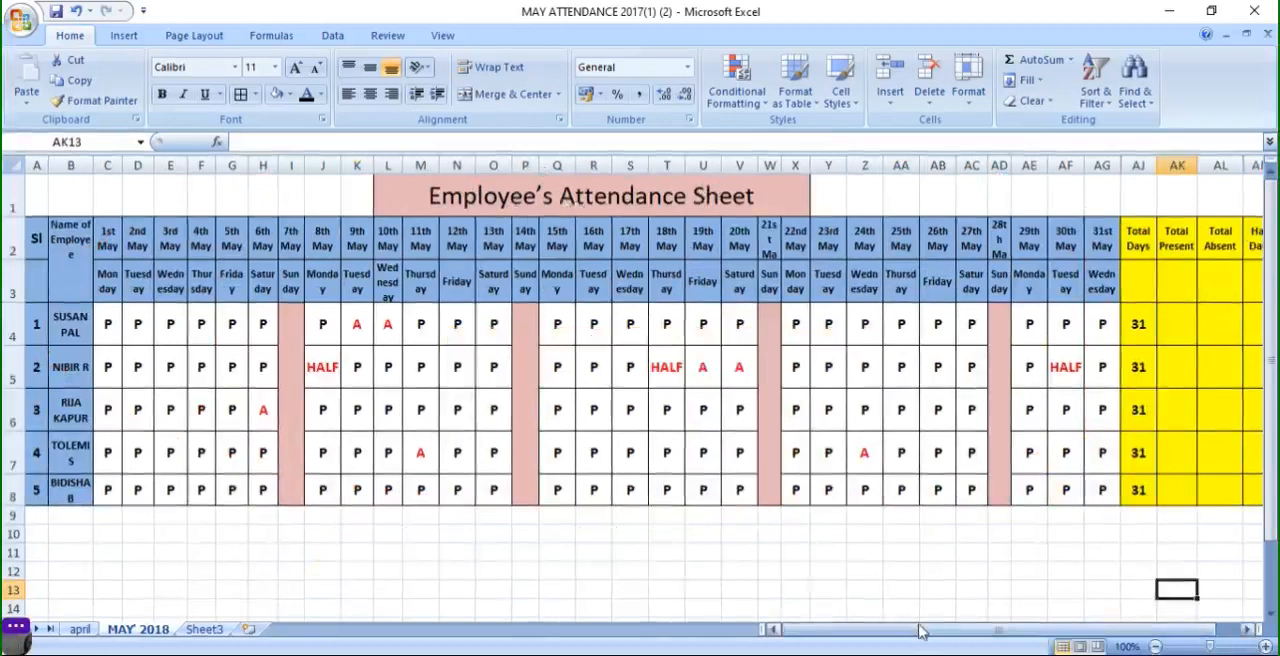
pyautogui.moveTo(918, 634); pyautogui.dragTo(1010, 623)
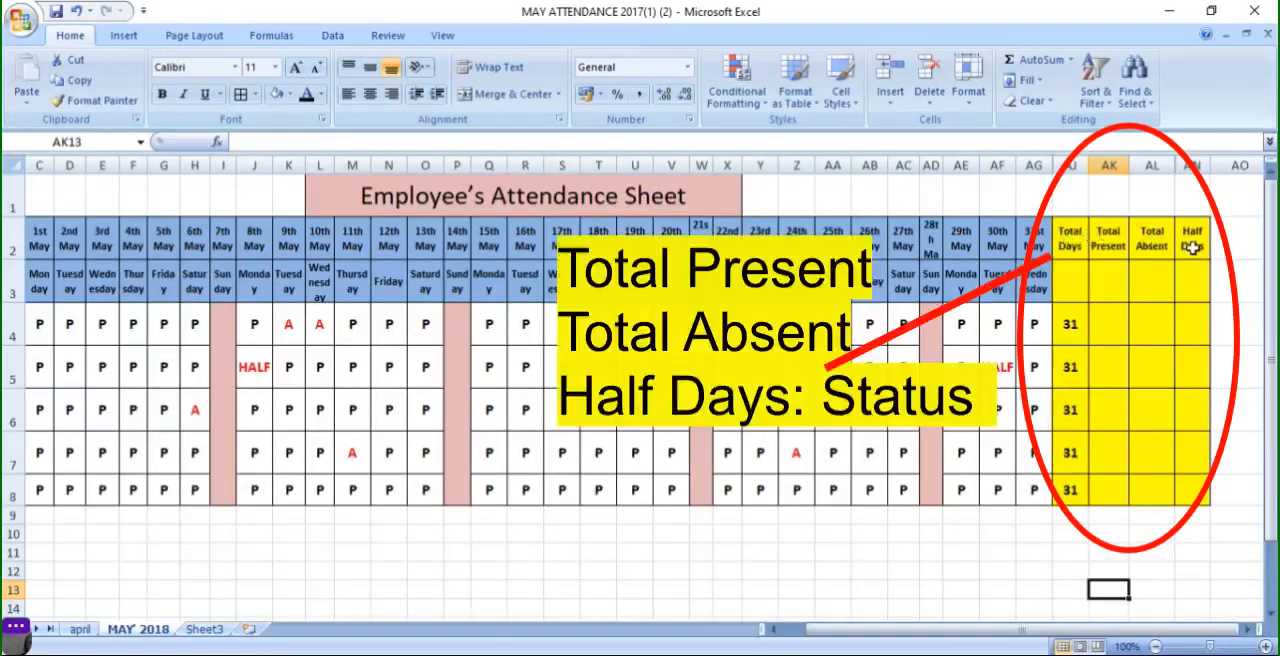
pyautogui.click(1109, 335)
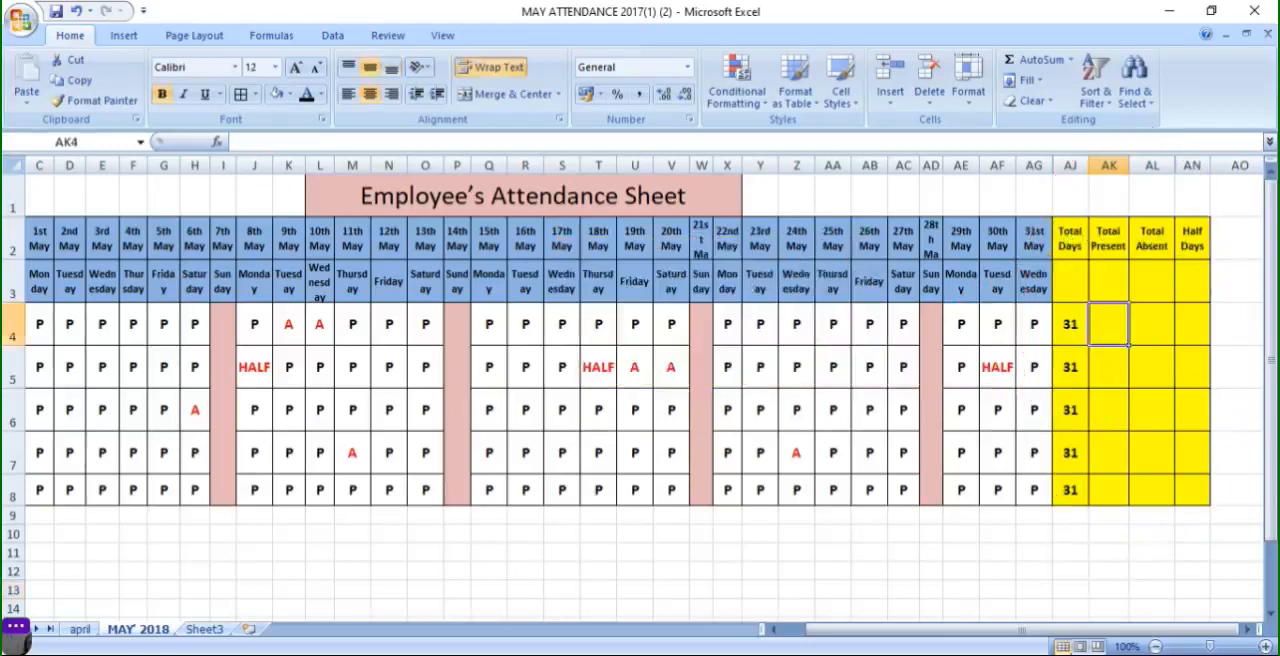
pyautogui.moveTo(1074, 633); pyautogui.dragTo(994, 634)
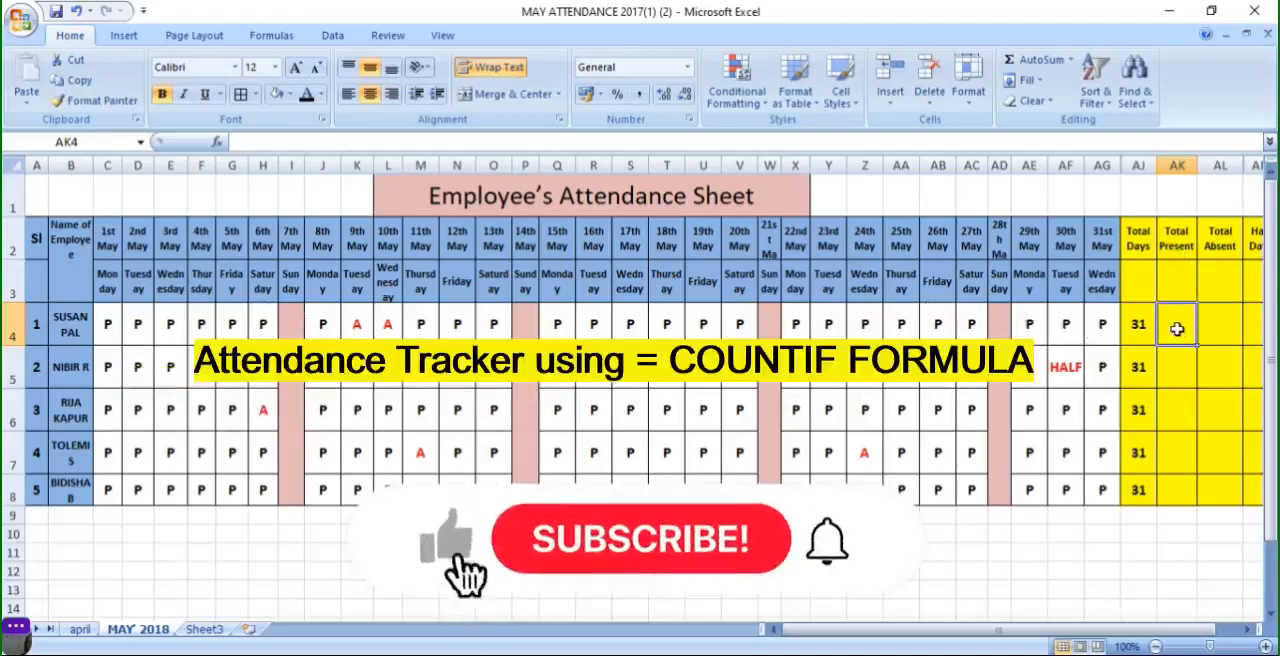
pyautogui.write('=')
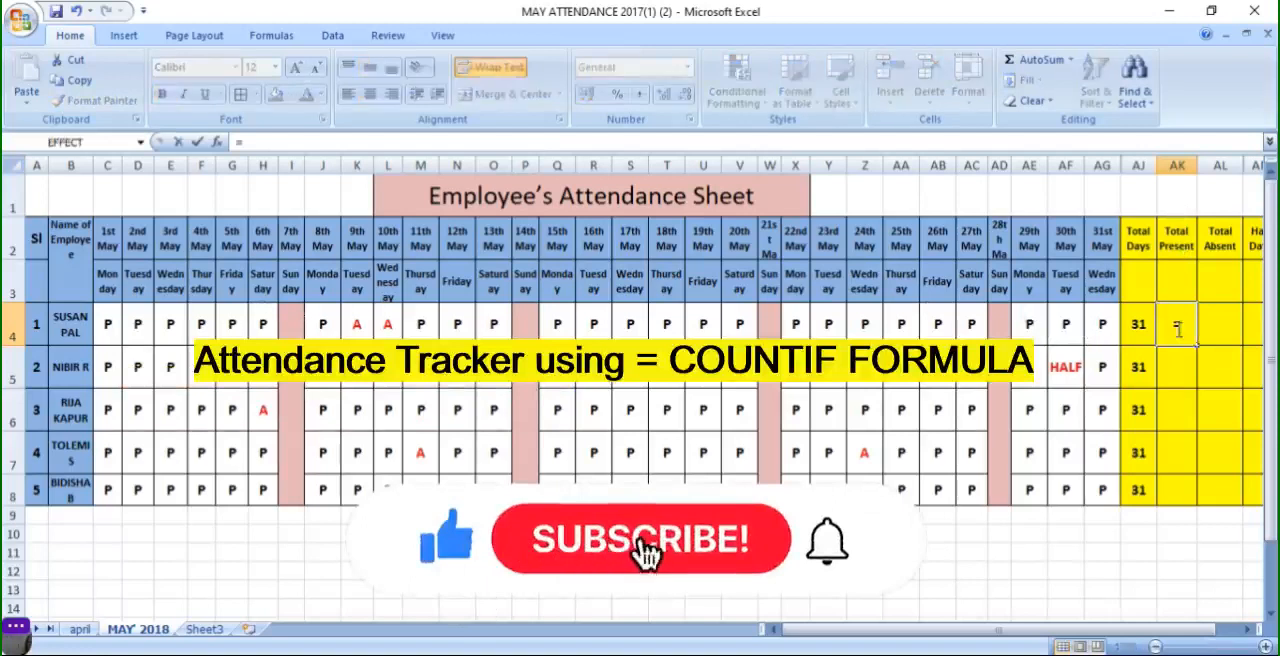
pyautogui.write('COUN')
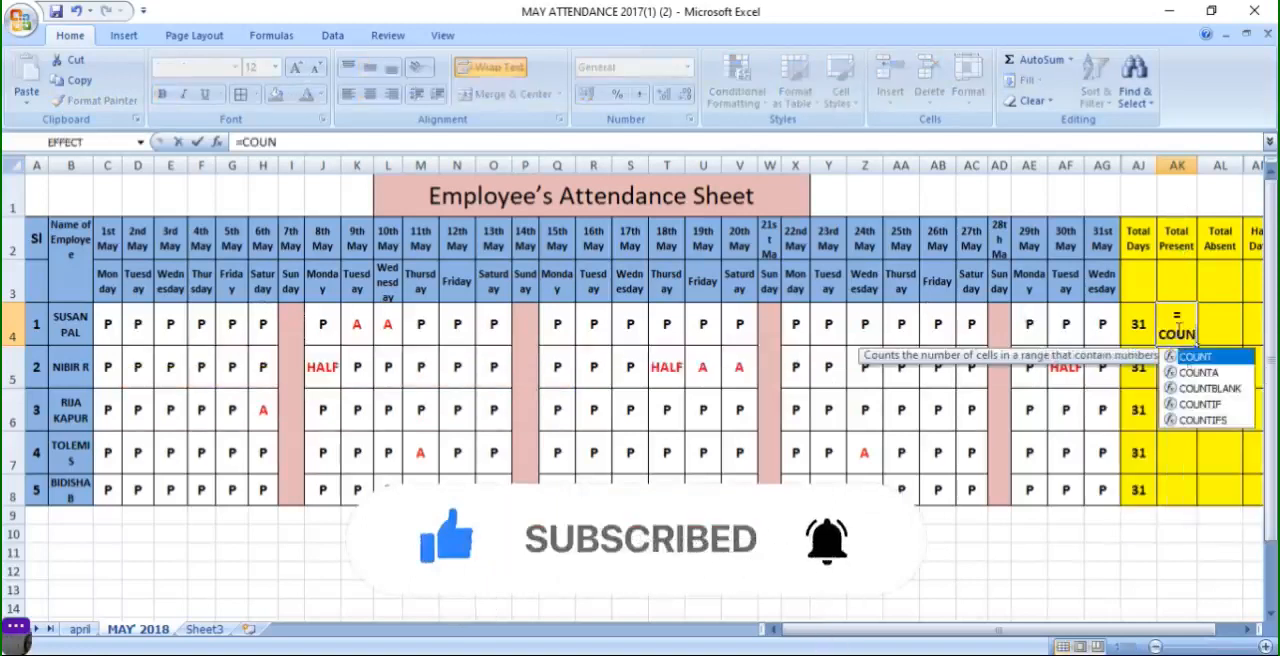
pyautogui.doubleClick(1201, 405)
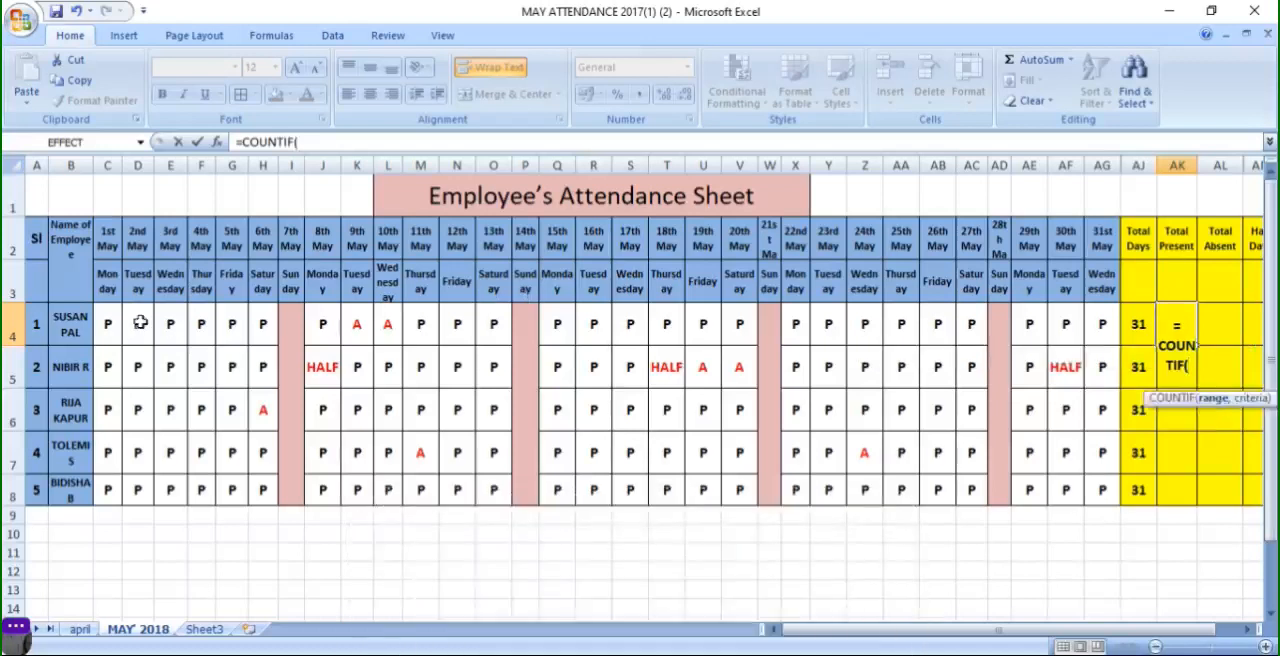
pyautogui.moveTo(106, 322); pyautogui.dragTo(1086, 331)
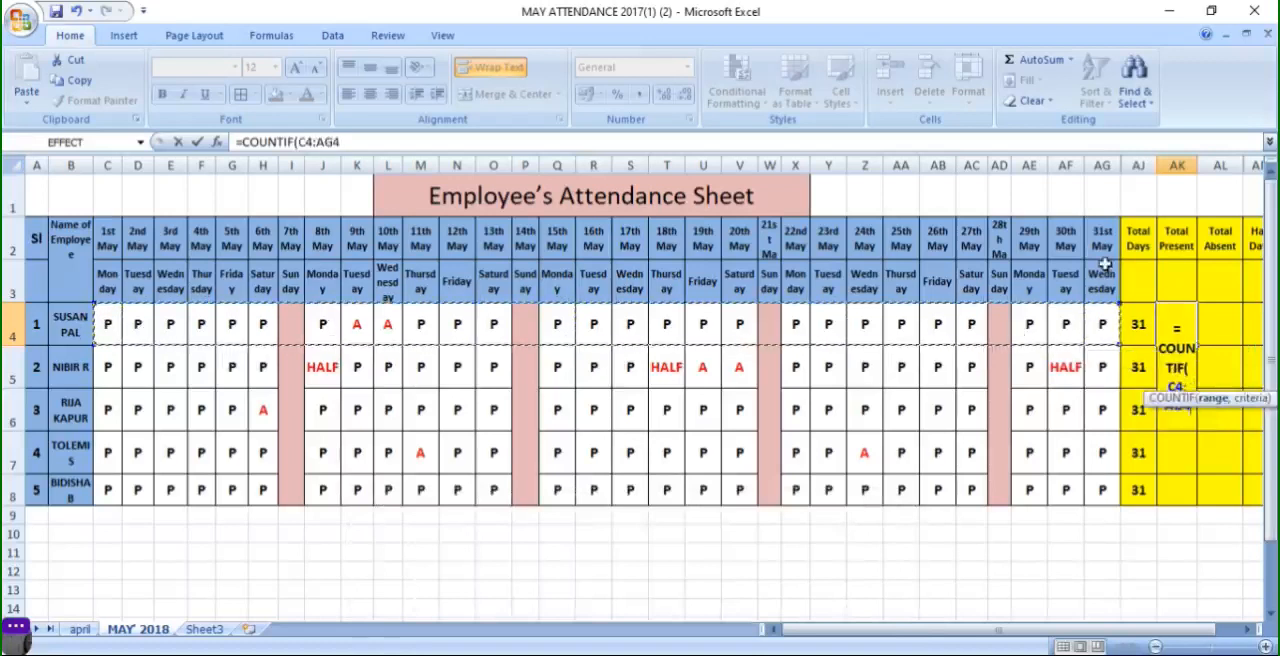
pyautogui.write(',')
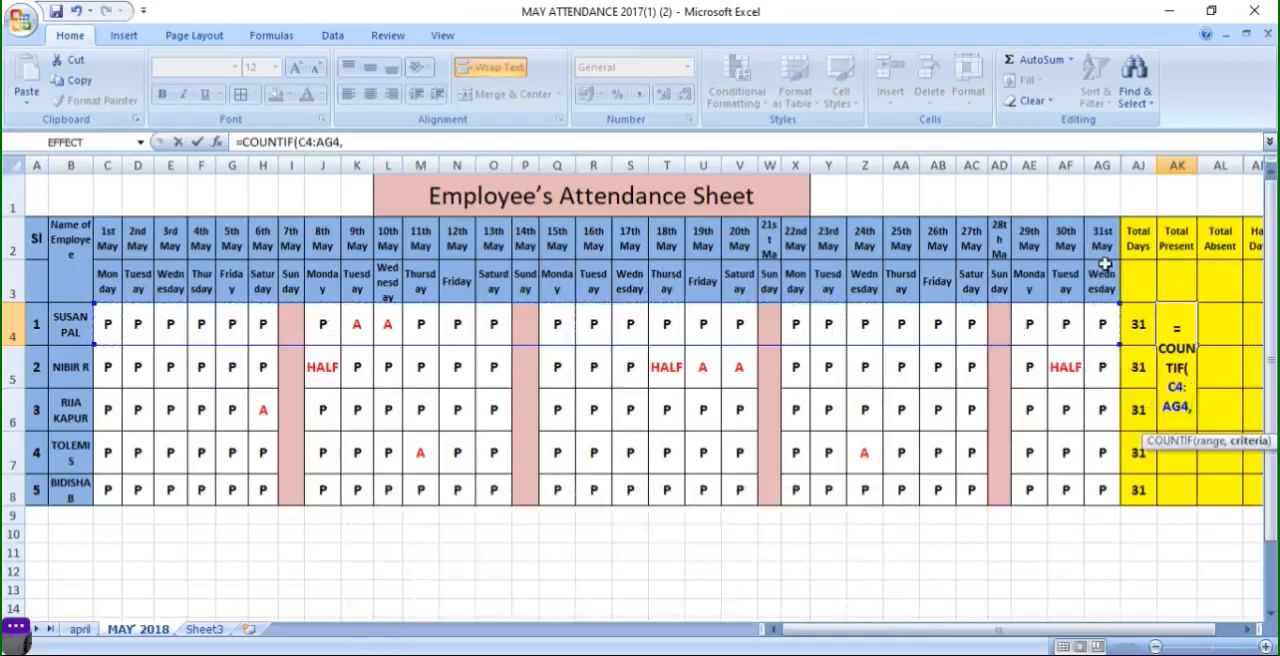
pyautogui.write('"')
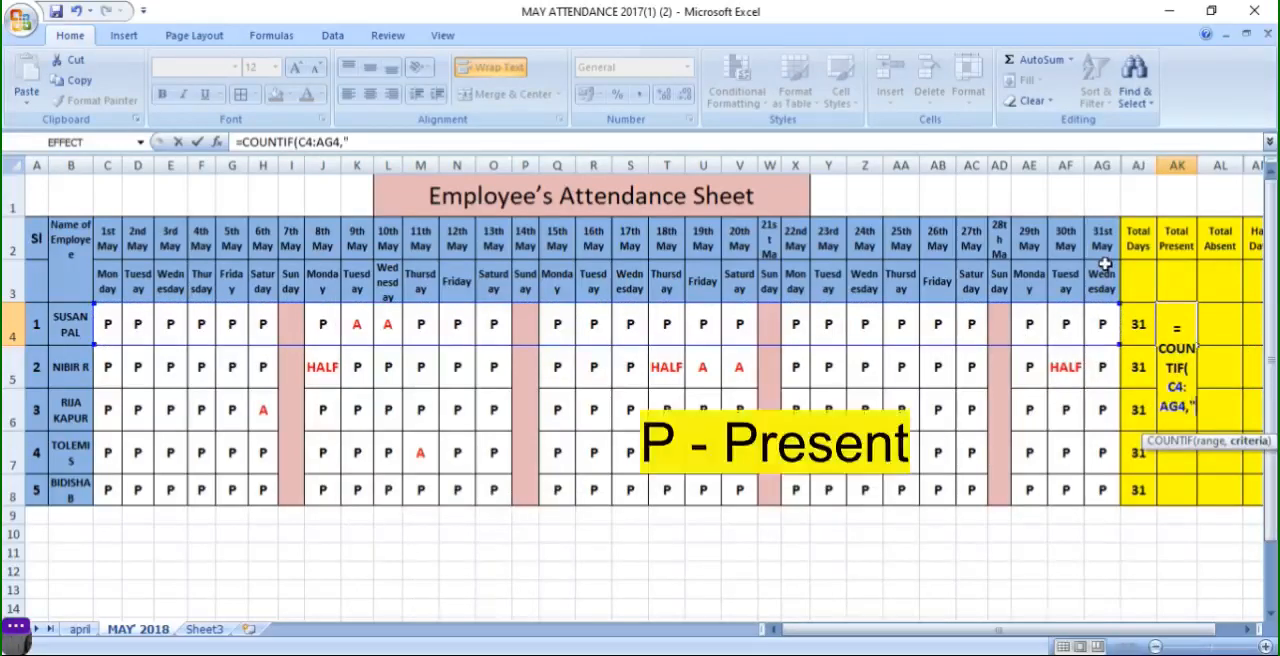
pyautogui.write('P')
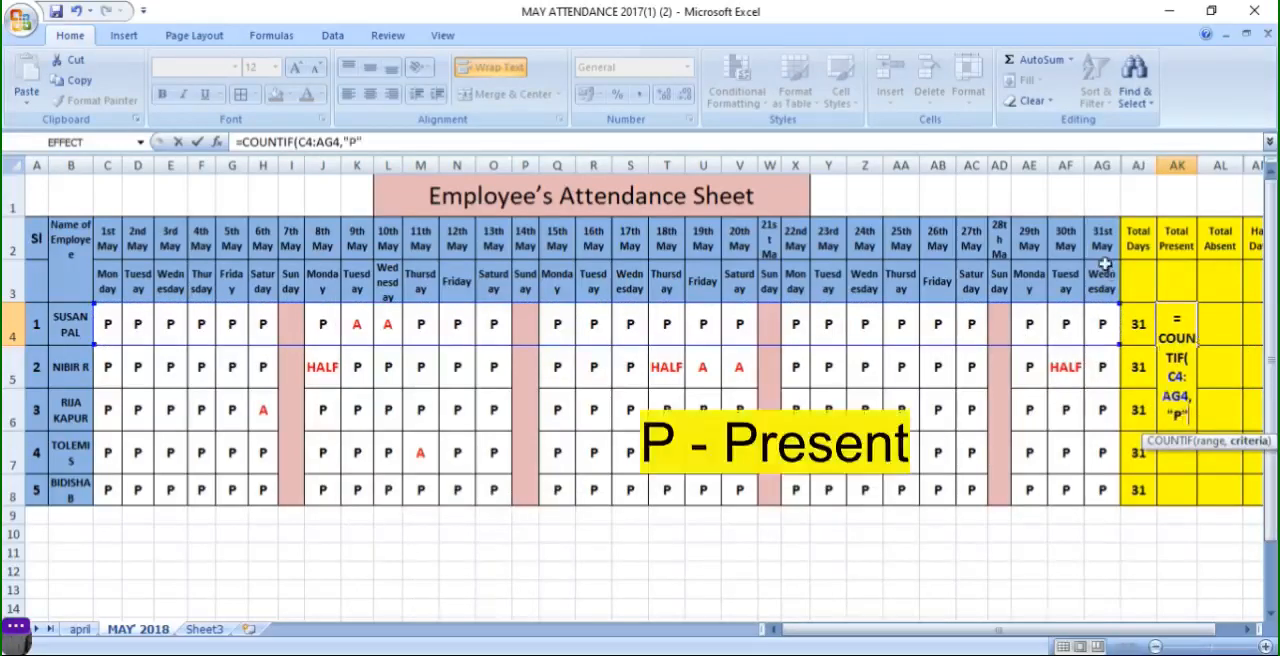
pyautogui.write('"')
pyautogui.press('Return')
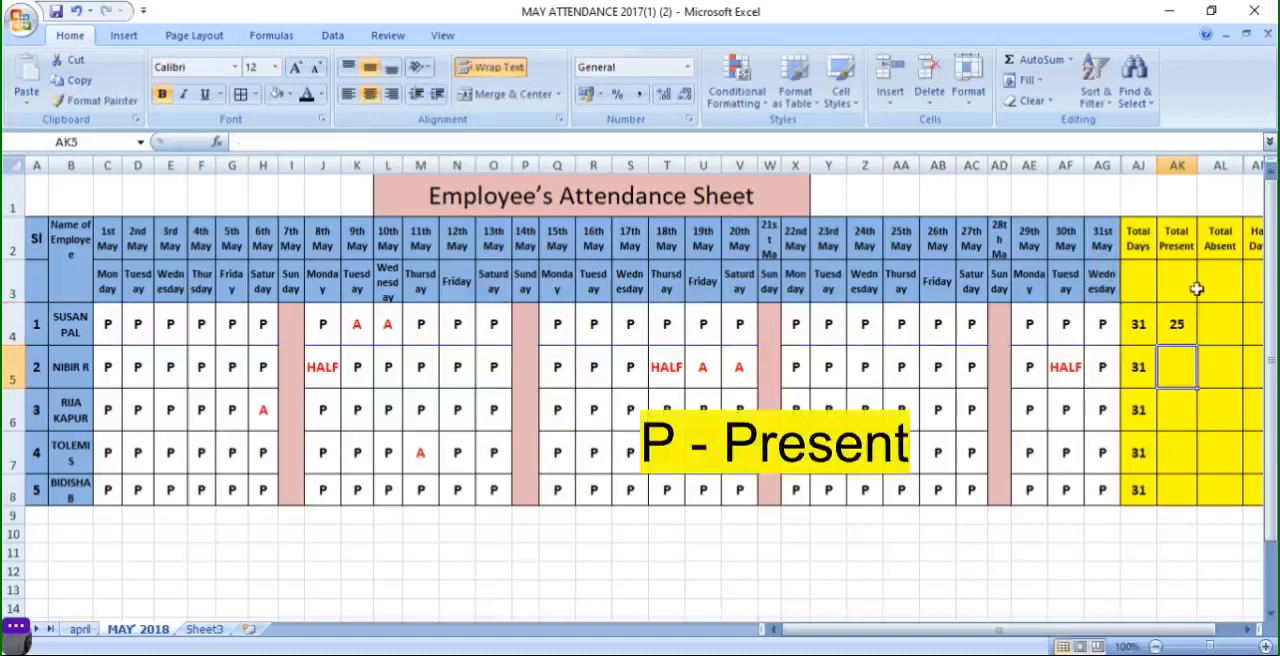
pyautogui.click(1178, 333)
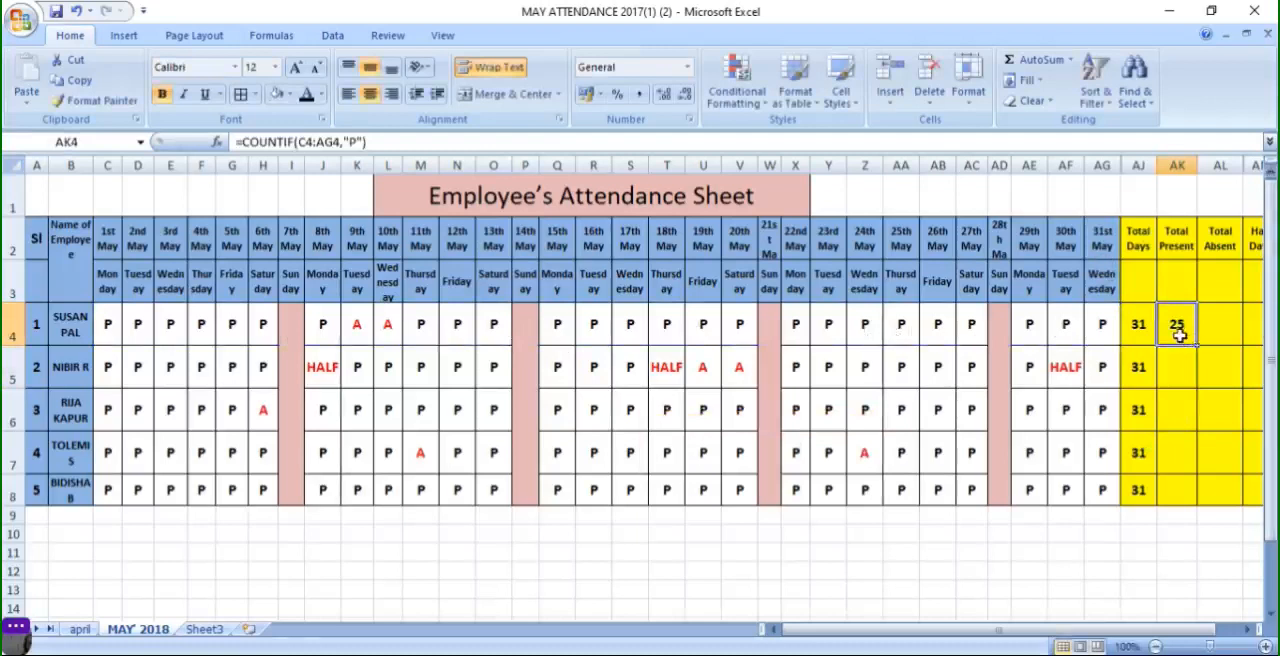
pyautogui.moveTo(1194, 348); pyautogui.dragTo(1203, 500)
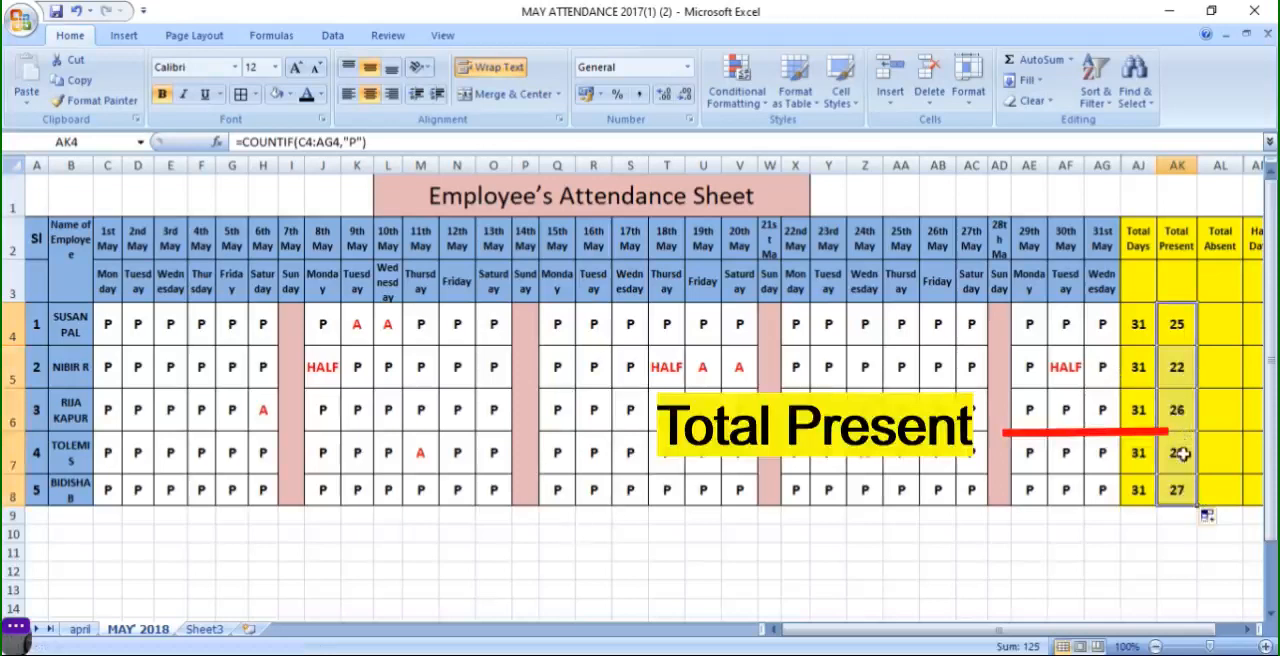
# - Enter =COUNTIF(C4:AG4,"A") in the first employee's Total Absent cell and fill it down through row 8
pyautogui.click(1231, 313)
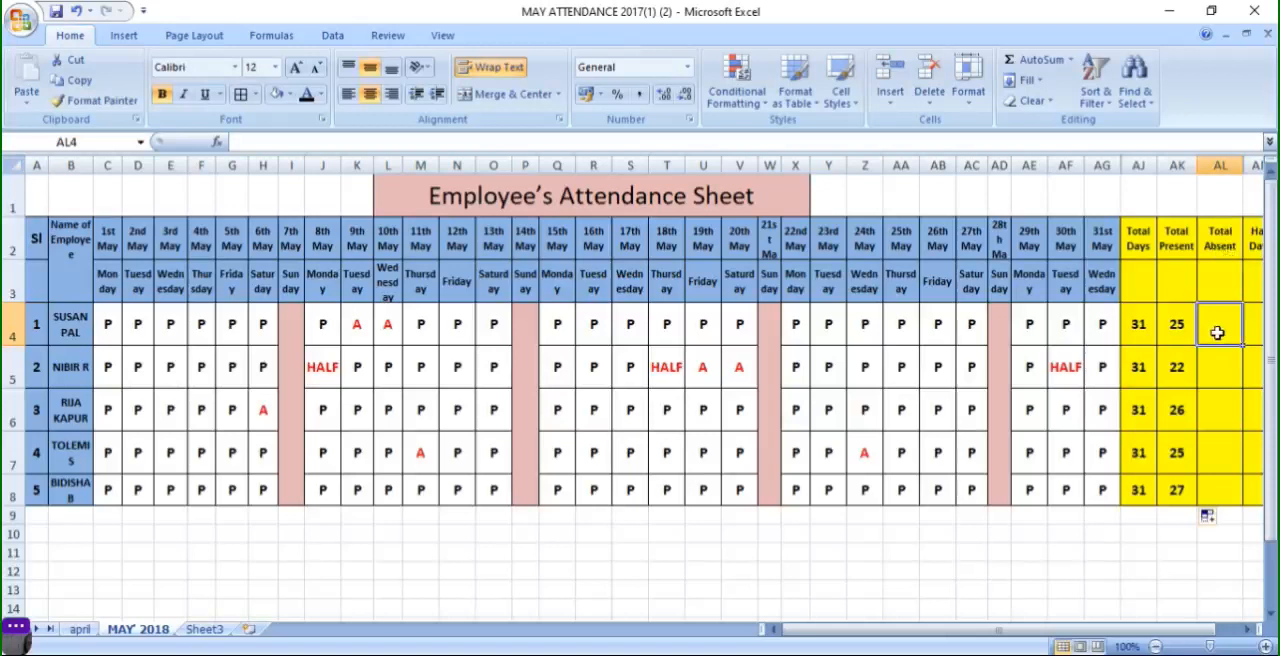
pyautogui.write('=COUNT')
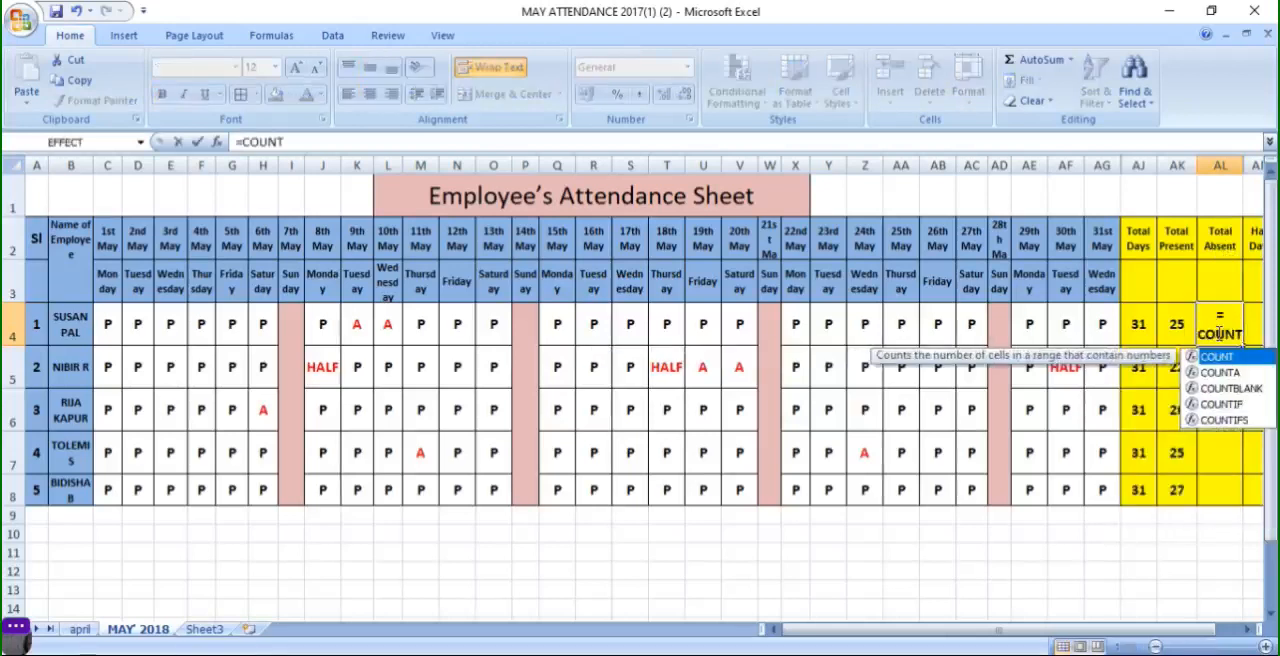
pyautogui.doubleClick(1220, 405)
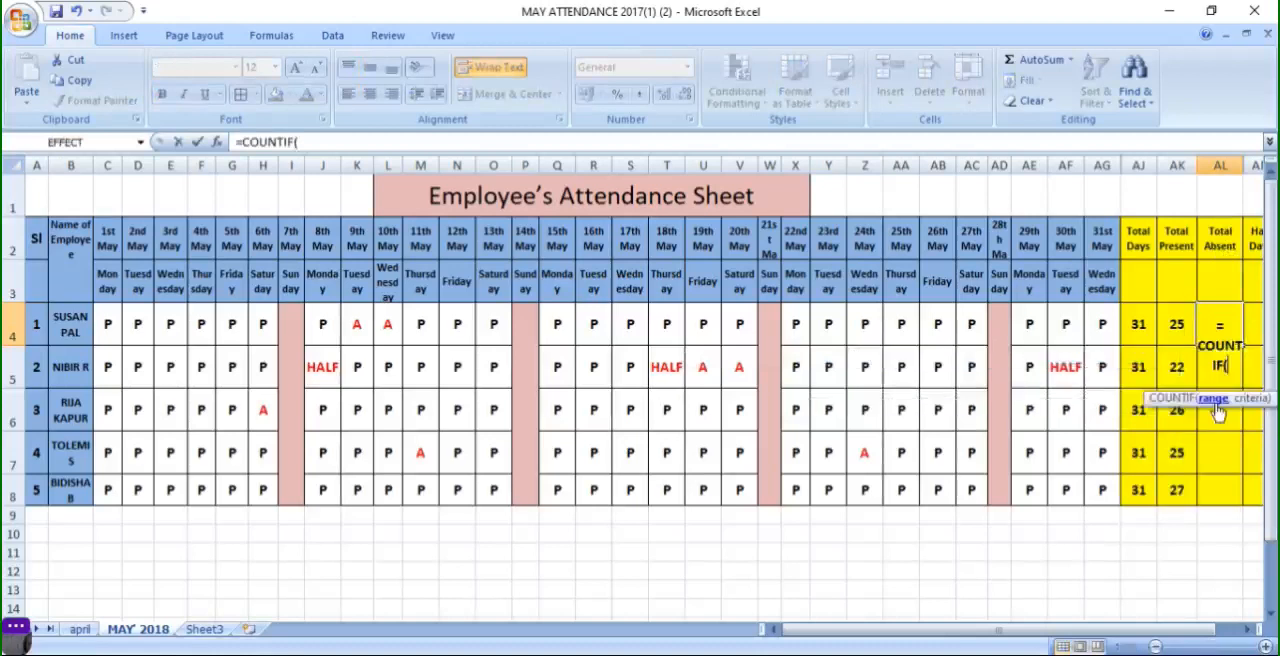
pyautogui.click(107, 325)
pyautogui.moveTo(107, 325); pyautogui.dragTo(1108, 338)
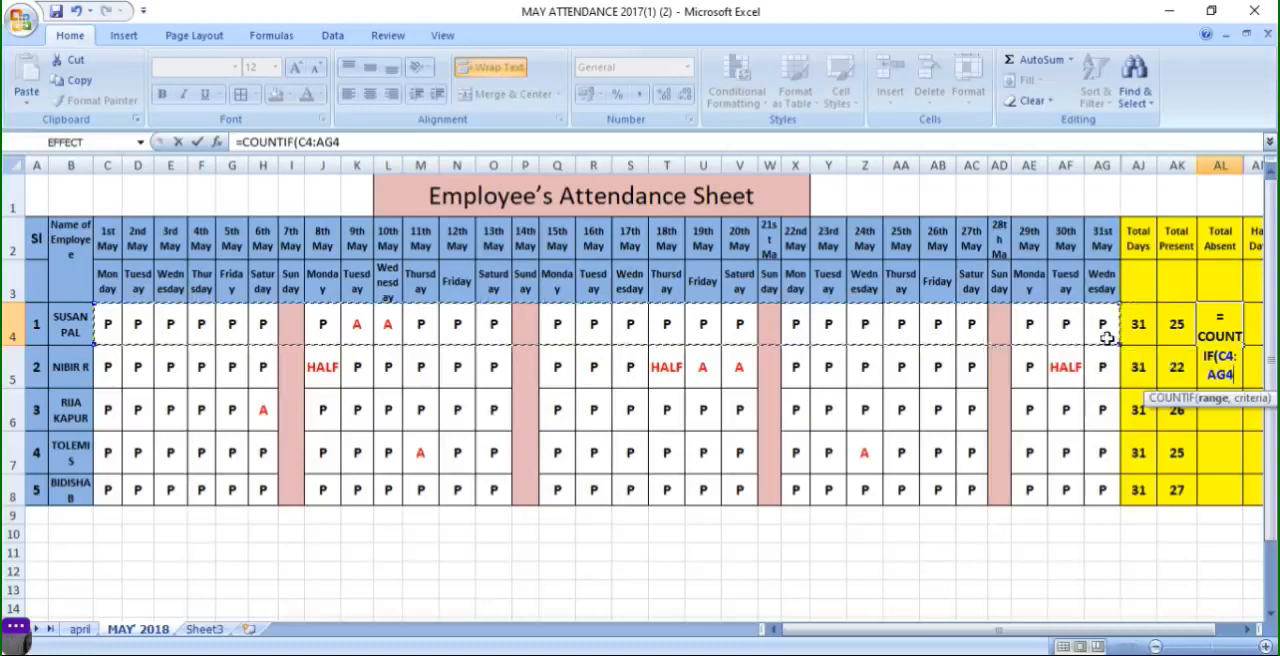
pyautogui.write(',')
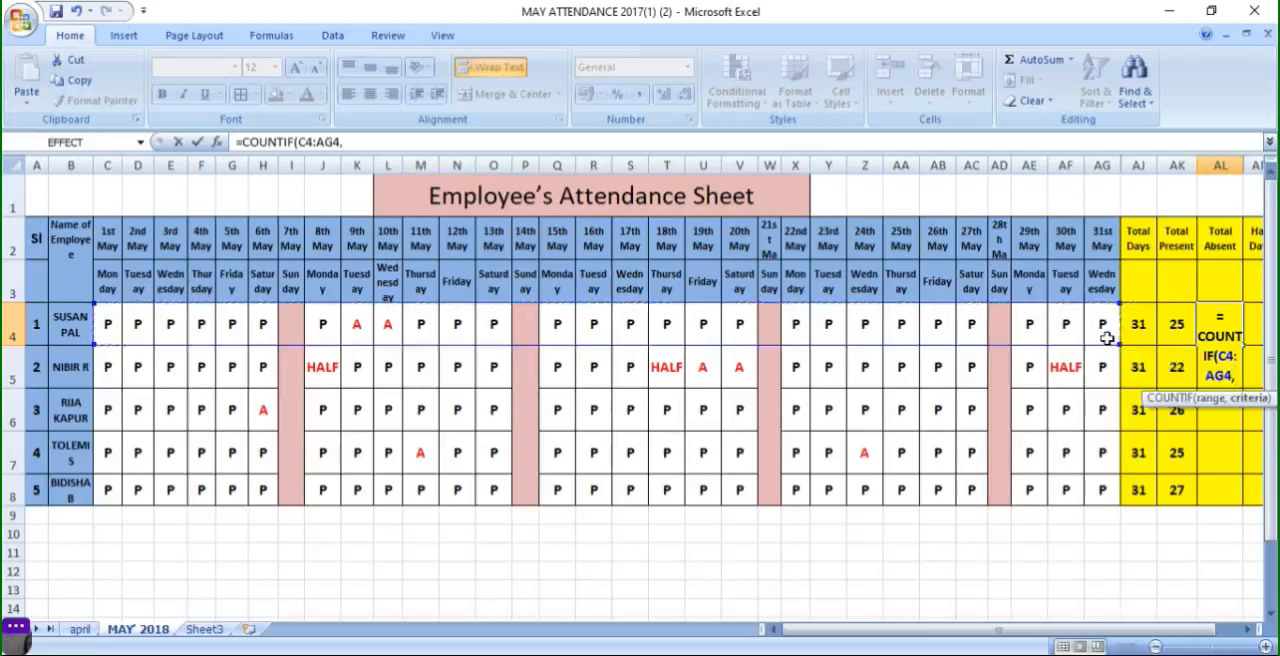
pyautogui.write('"A')
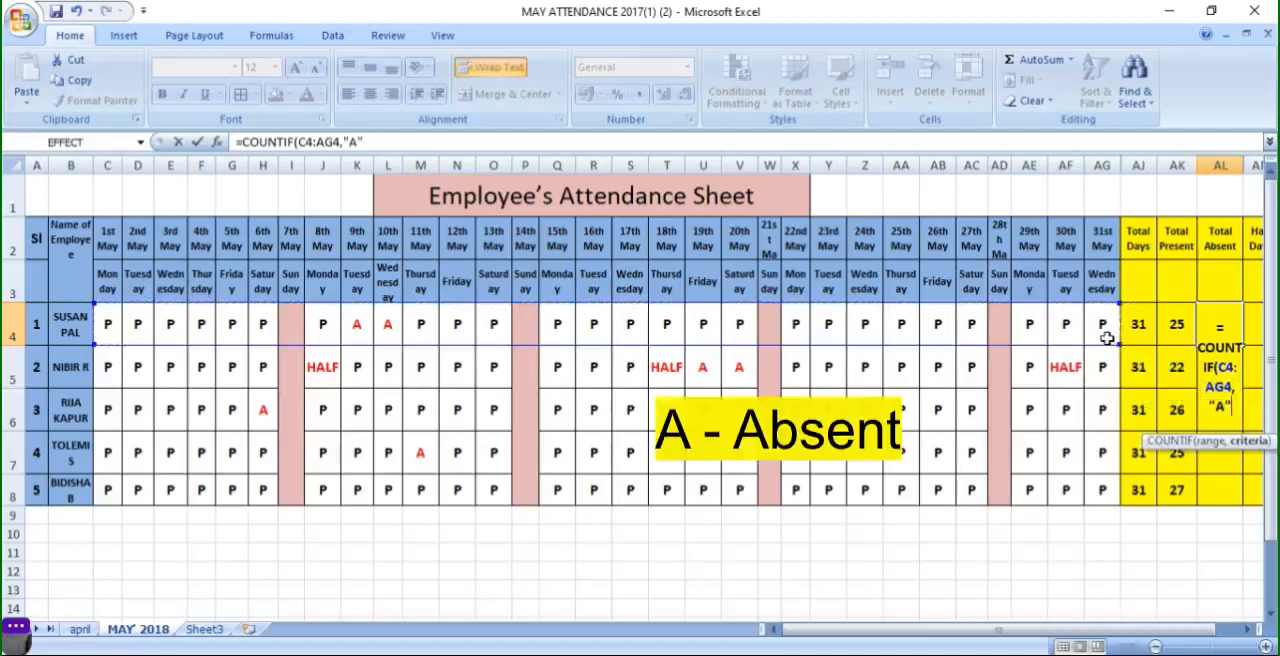
pyautogui.press('Return')
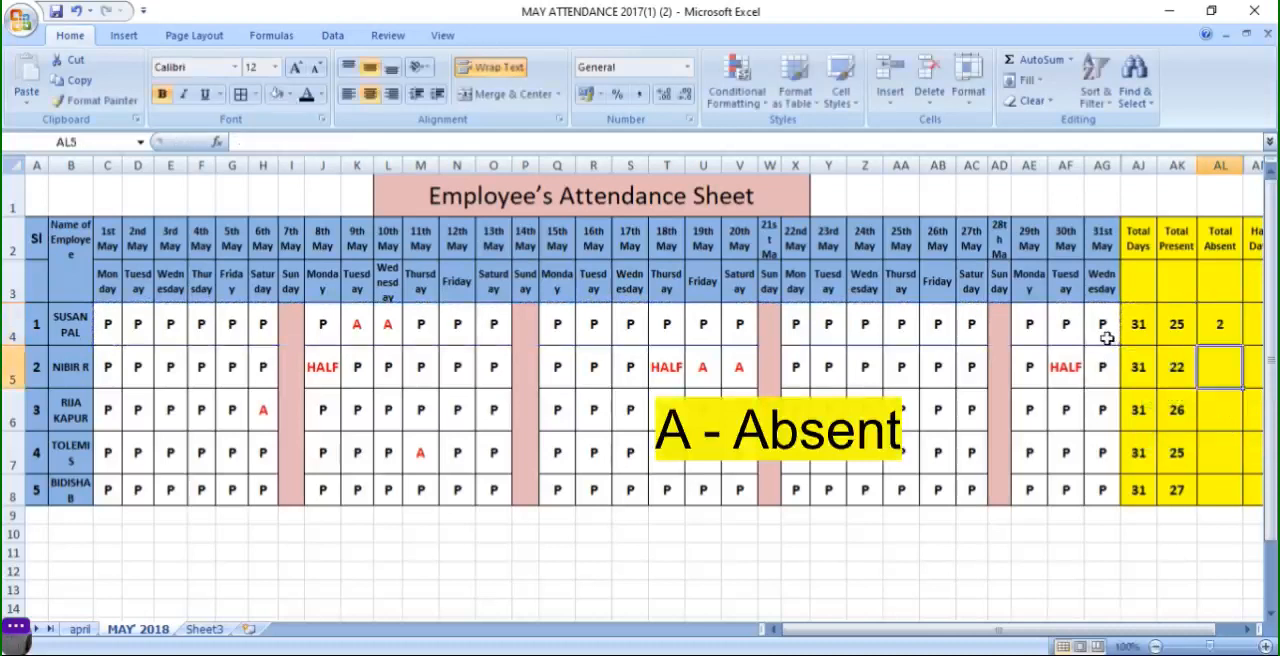
pyautogui.click(1211, 333)
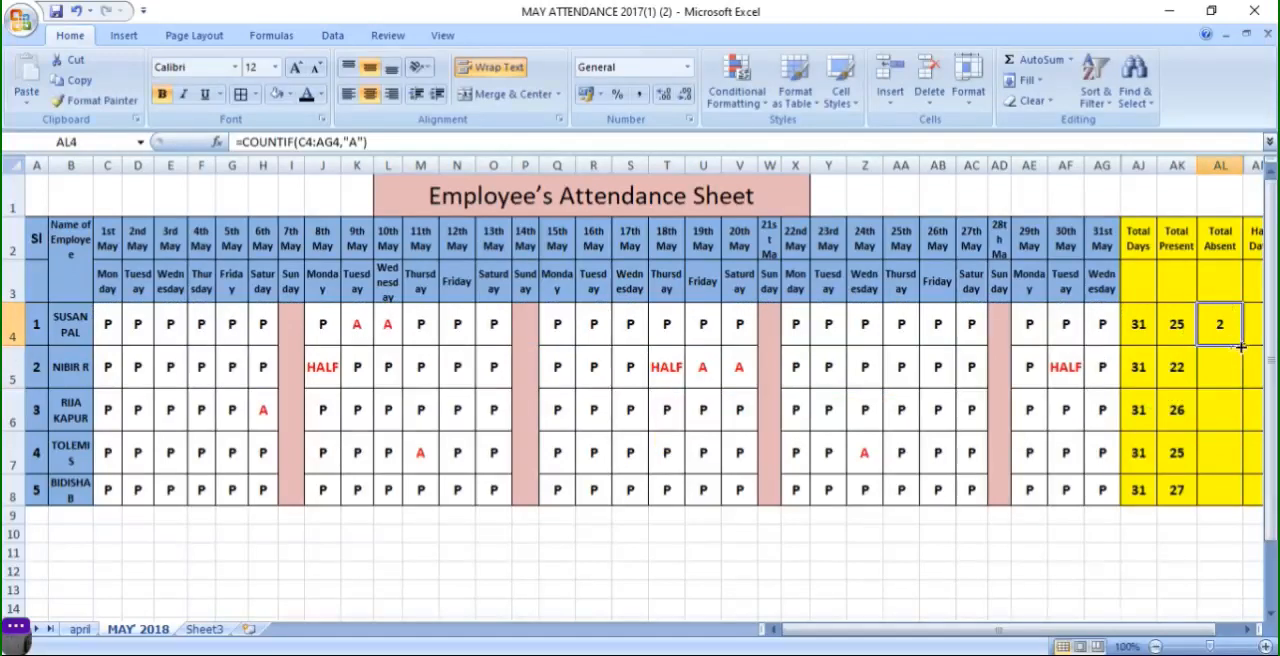
pyautogui.moveTo(1243, 343); pyautogui.dragTo(1250, 491)
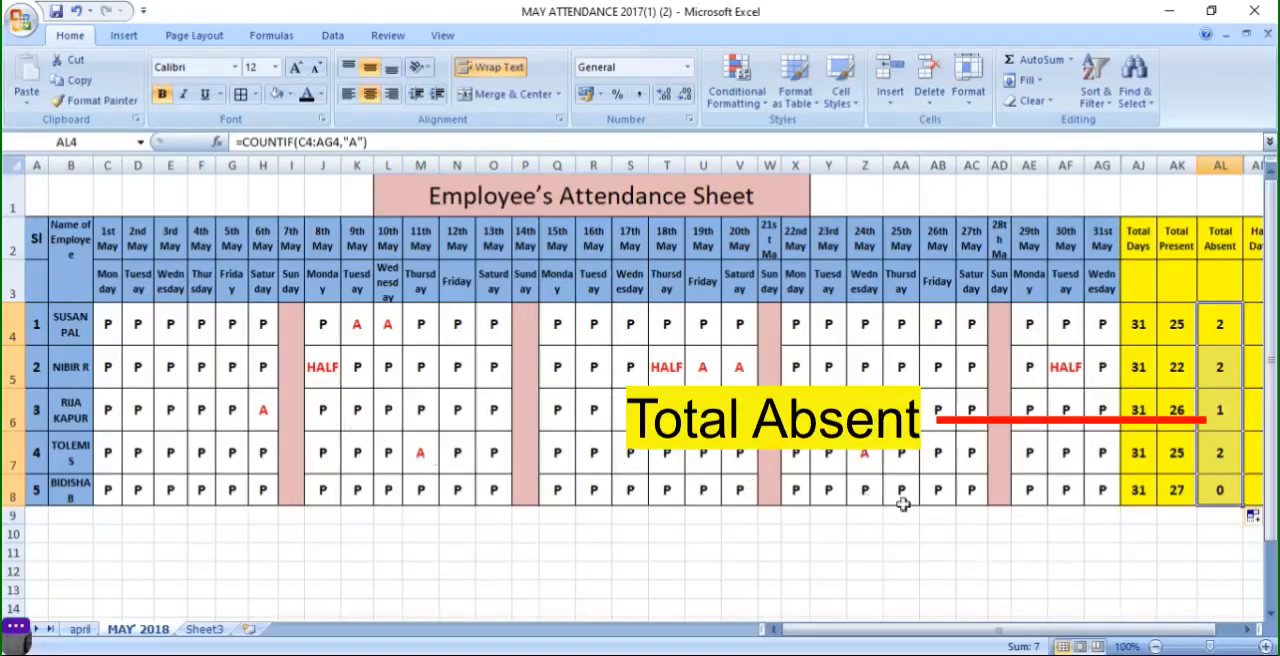
pyautogui.click(1222, 497)
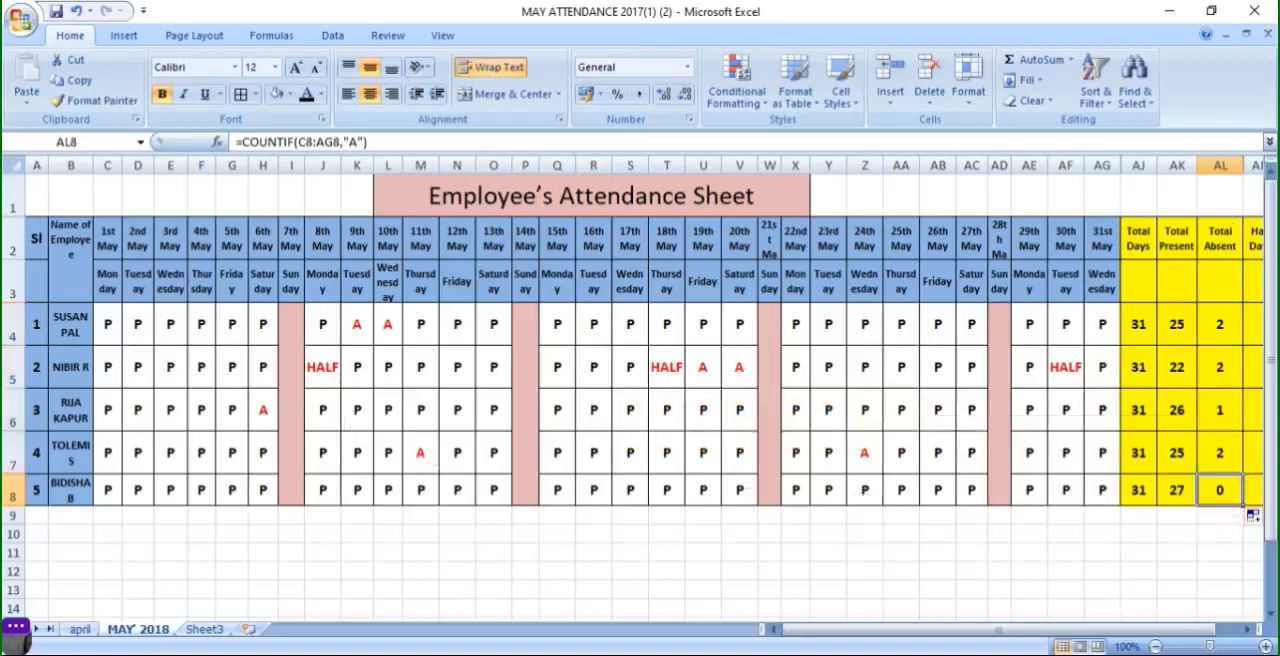
# - Begin a COUNTIF formula in the first employee's Half Days cell, using the attendance range C4:AG4
pyautogui.moveTo(1176, 630); pyautogui.dragTo(1222, 630)
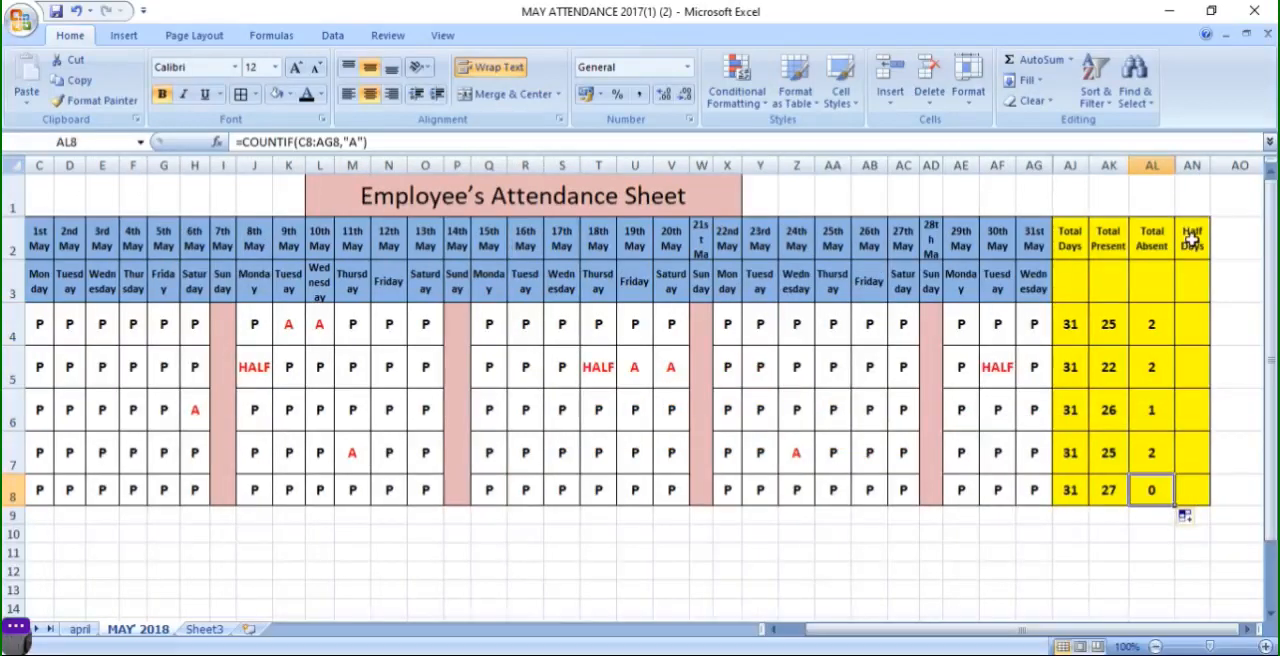
pyautogui.click(1197, 330)
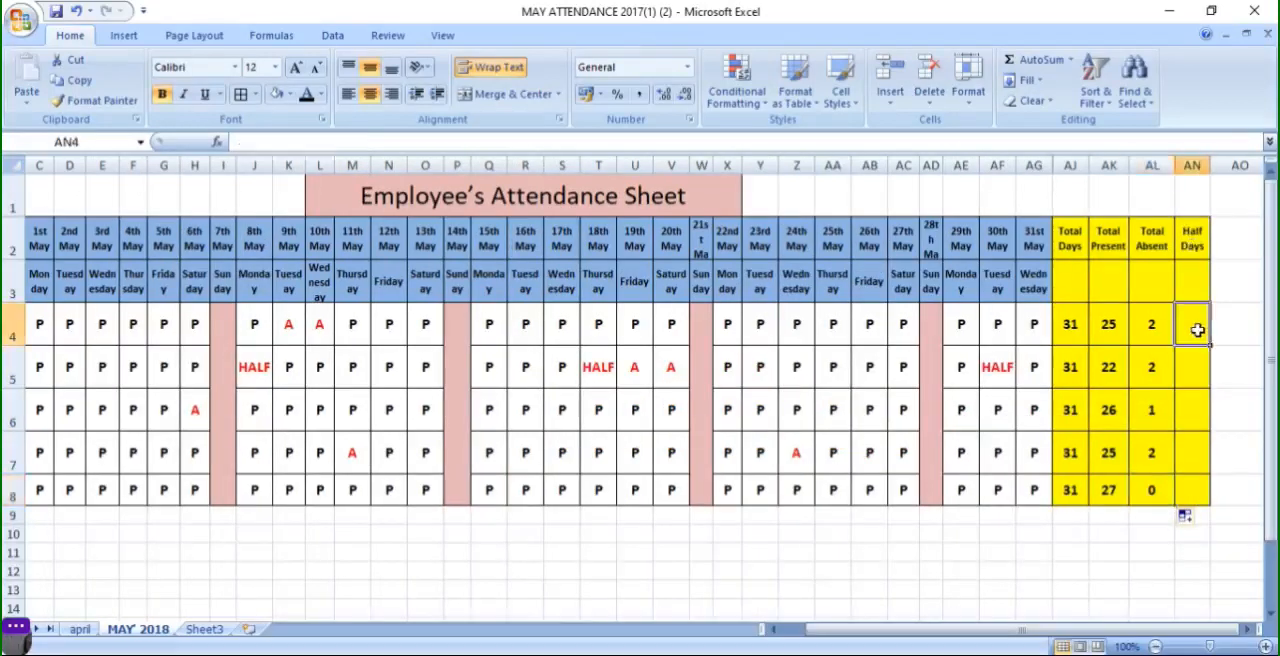
pyautogui.write('=')
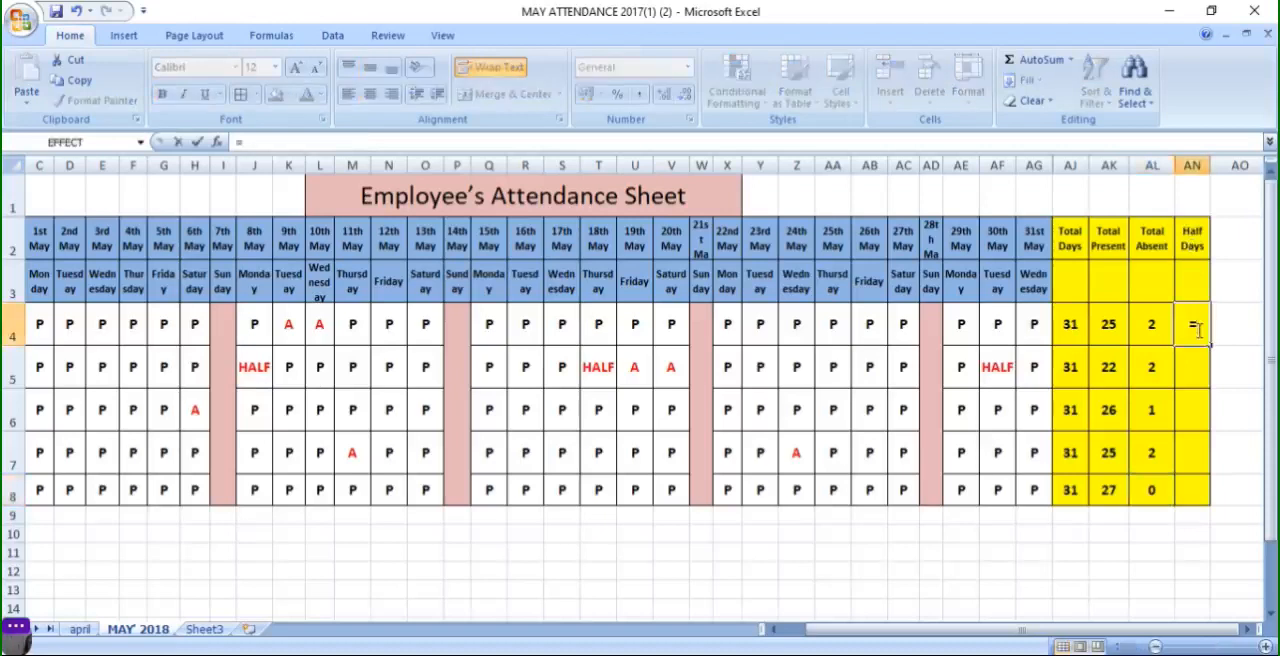
pyautogui.write('COUN')
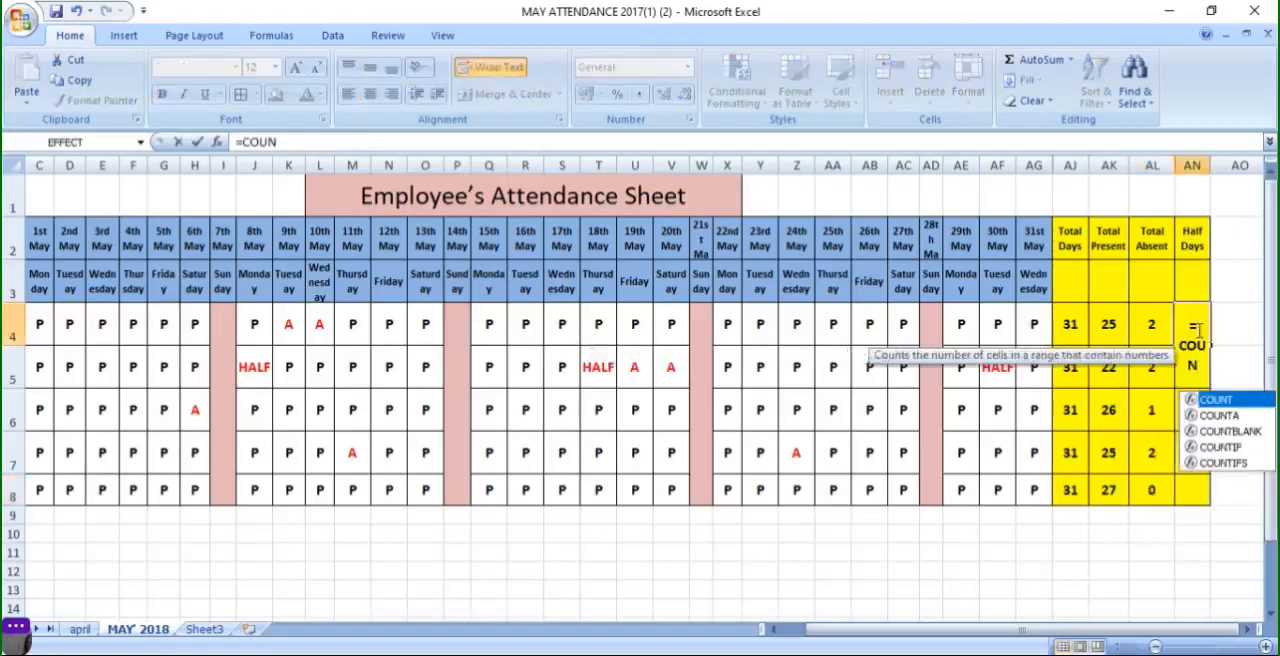
pyautogui.write('T')
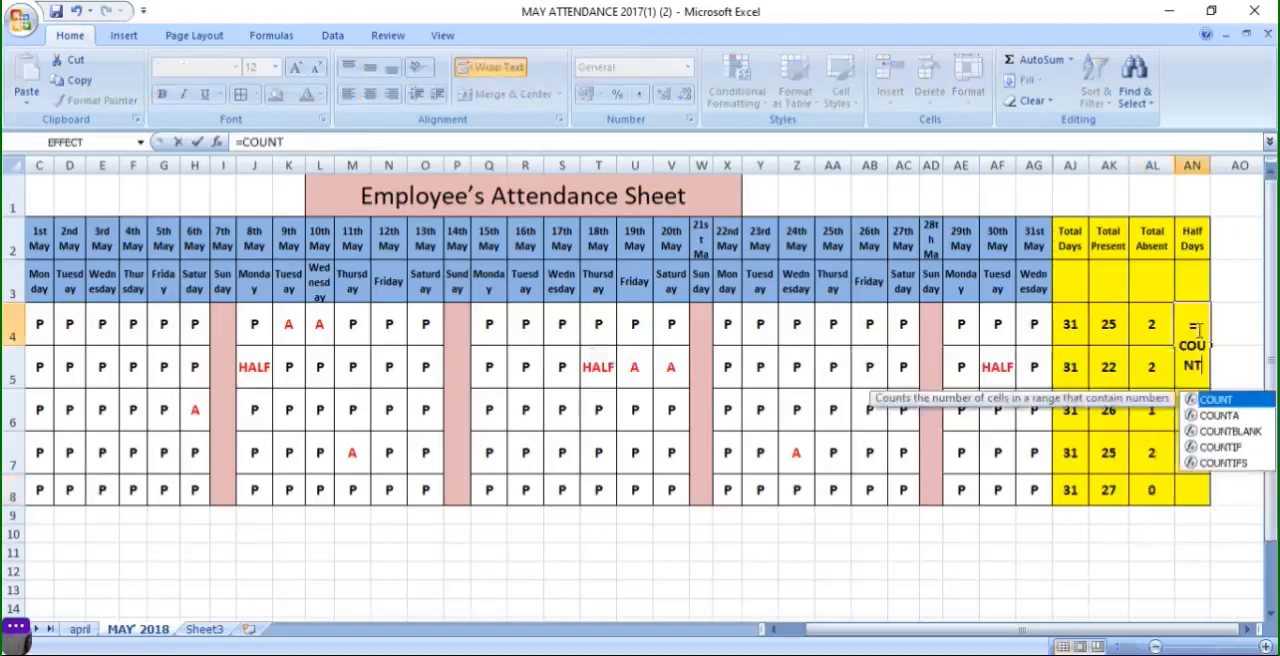
pyautogui.doubleClick(1222, 447)
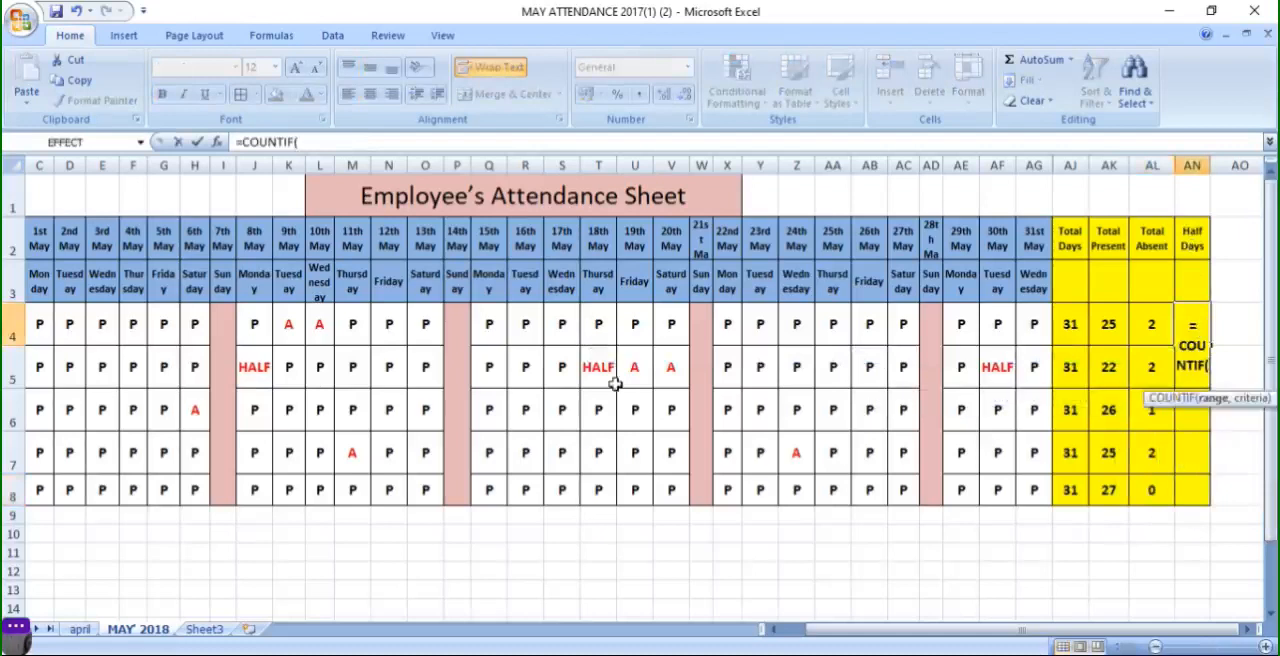
pyautogui.moveTo(949, 633); pyautogui.dragTo(880, 633)
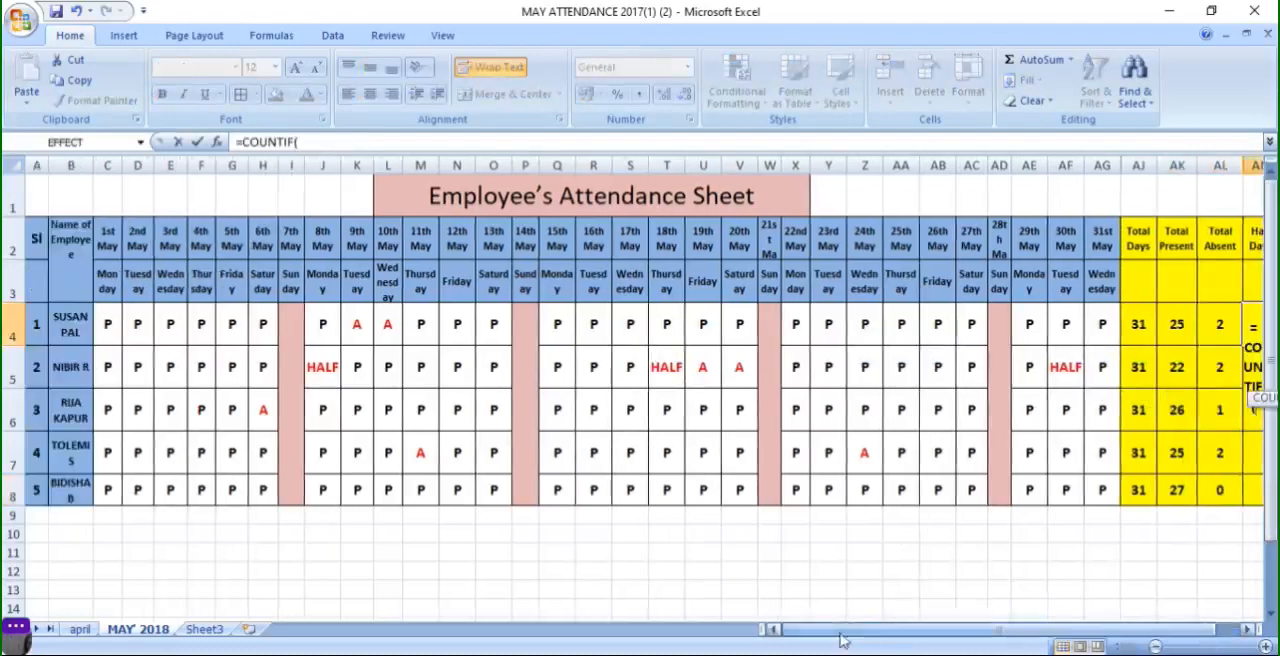
pyautogui.moveTo(106, 323); pyautogui.dragTo(1100, 334)
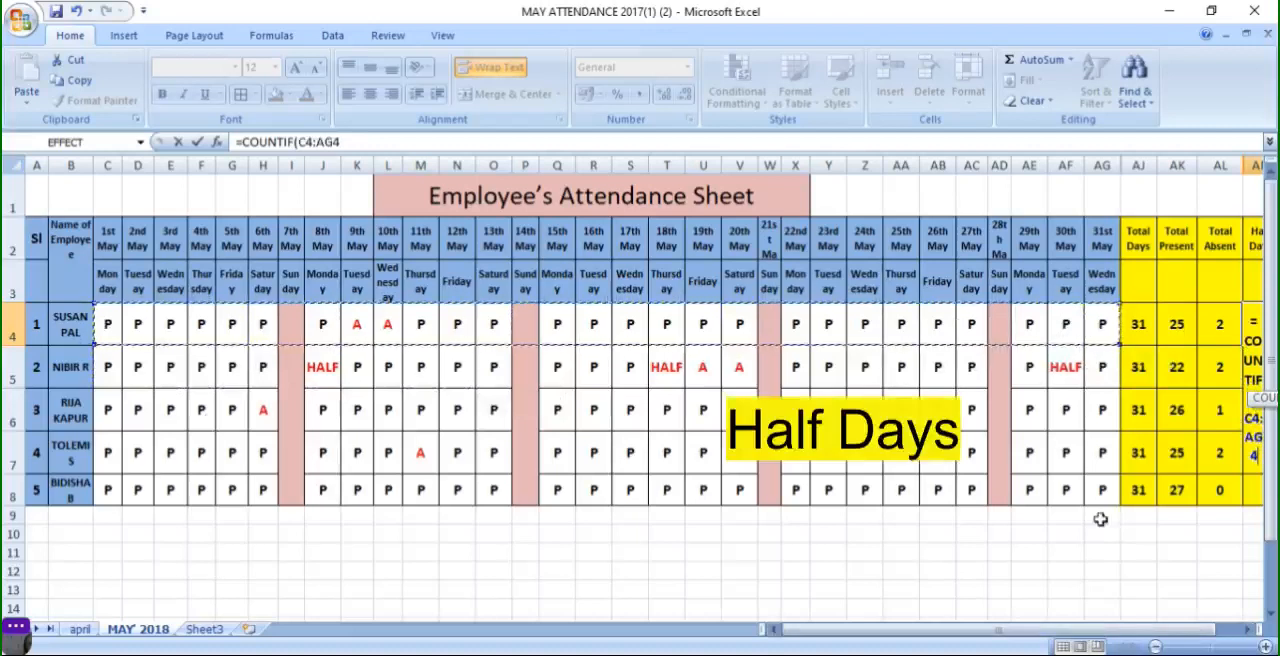
# - Finish the formula as =COUNTIF(C4:AG4,"HALF") and confirm it
pyautogui.write(',')
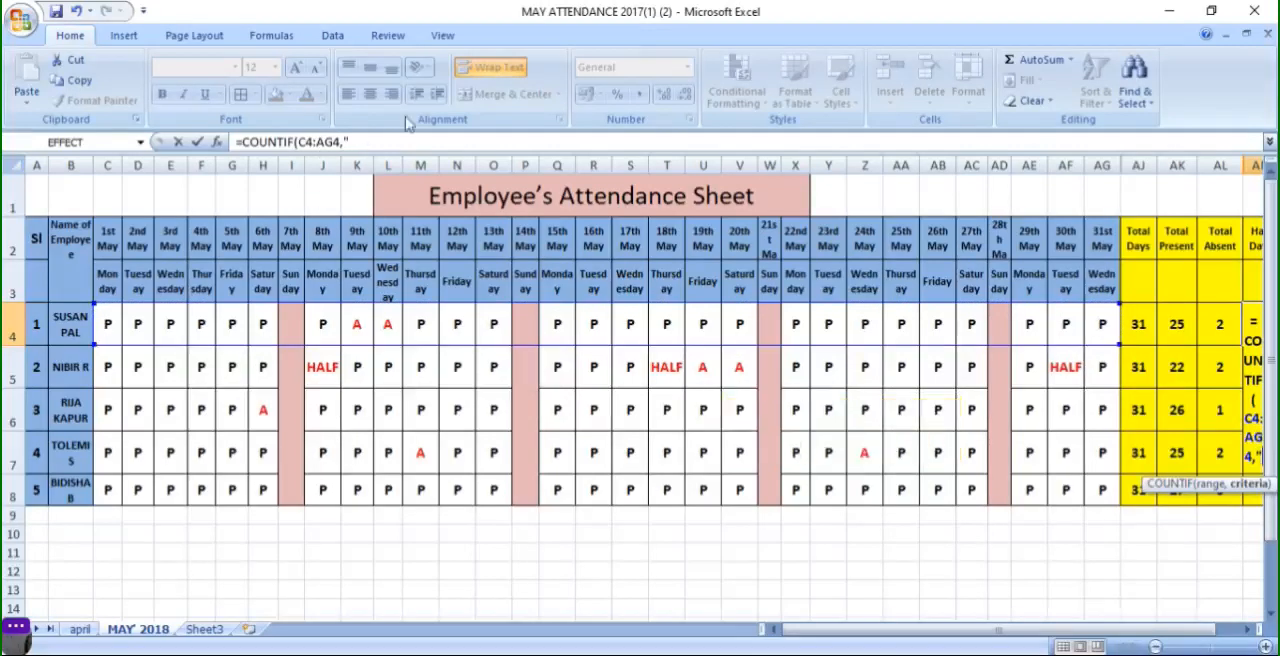
pyautogui.write('"')
pyautogui.click(357, 142)
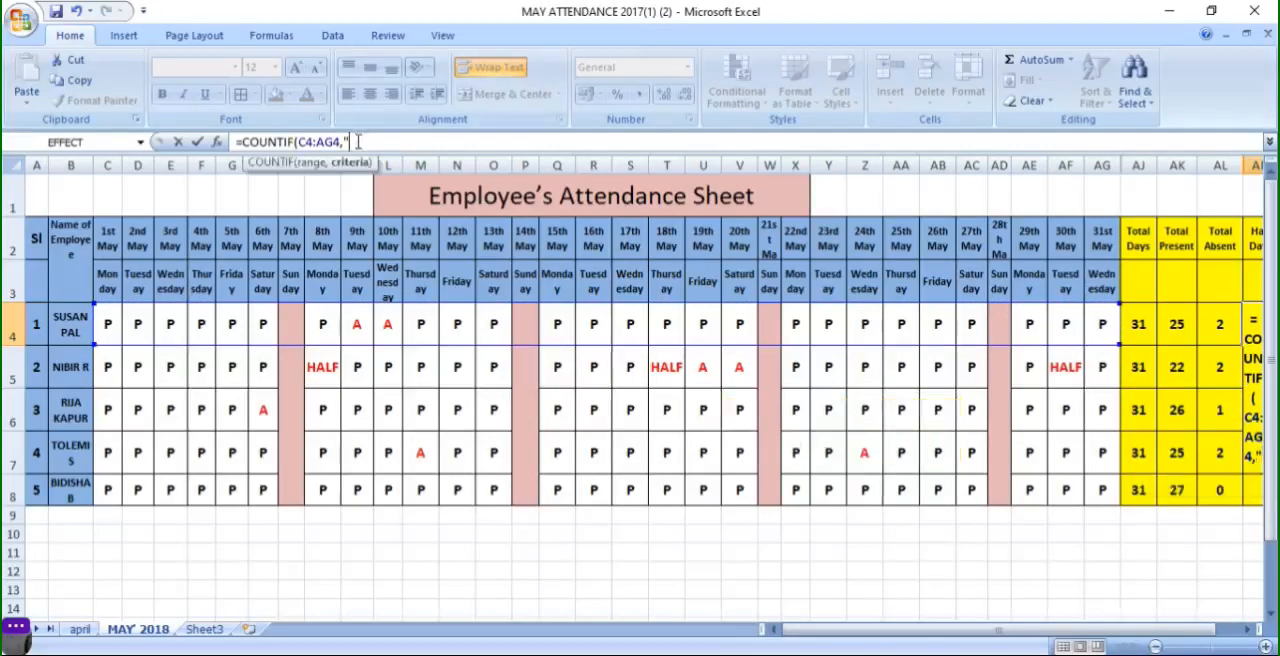
pyautogui.write('HAL')
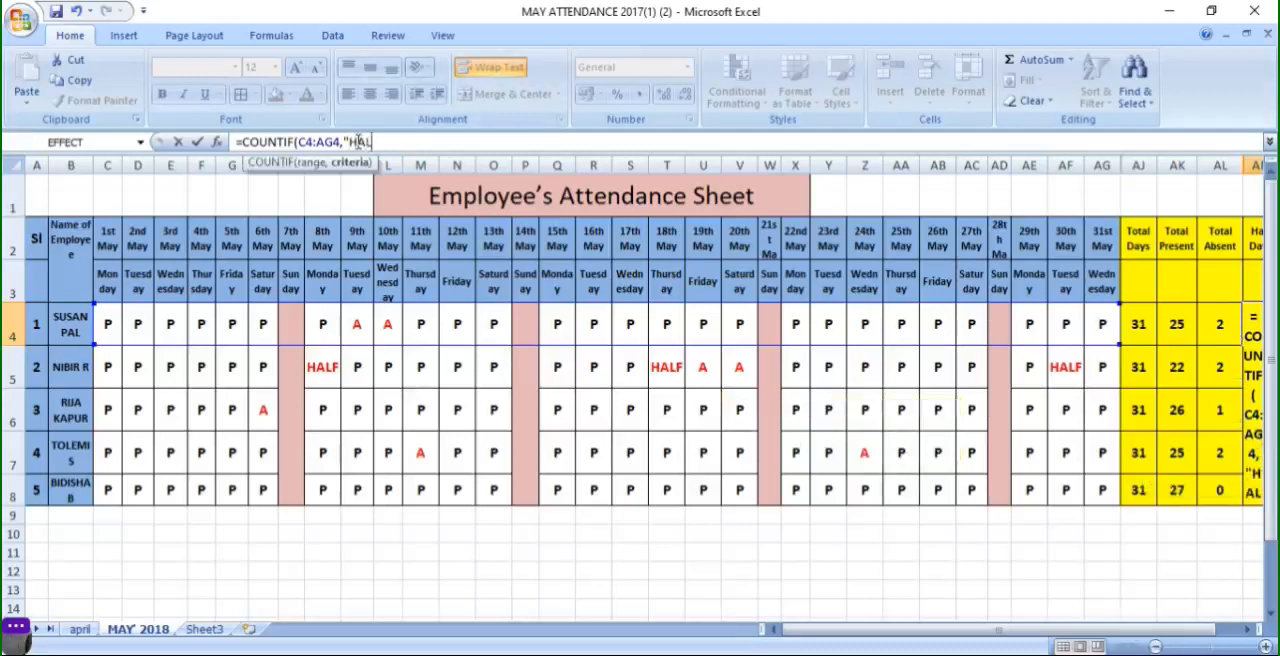
pyautogui.write('F')
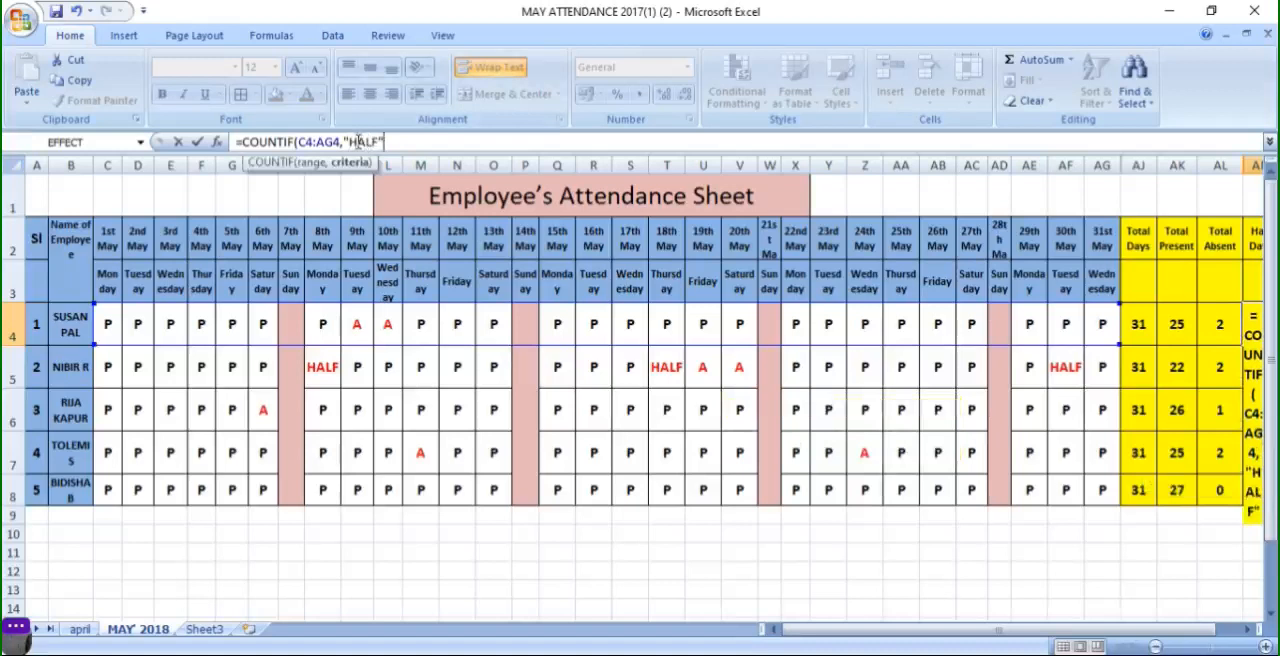
pyautogui.write('")')
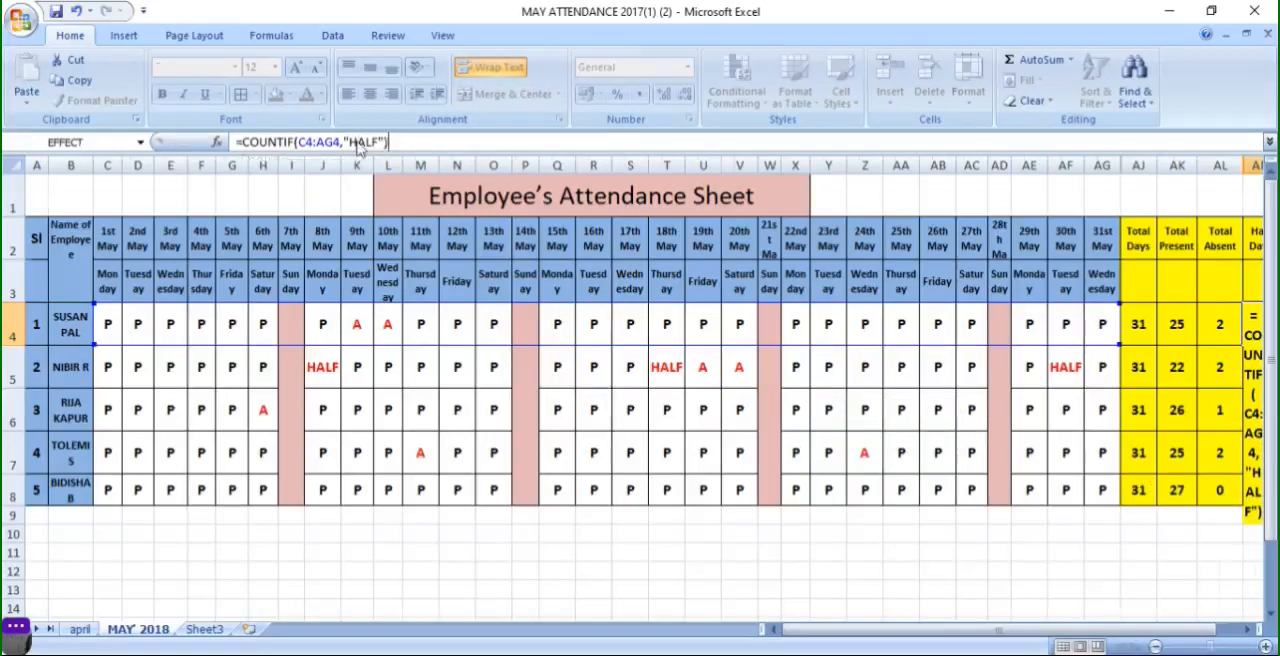
pyautogui.press('Return')
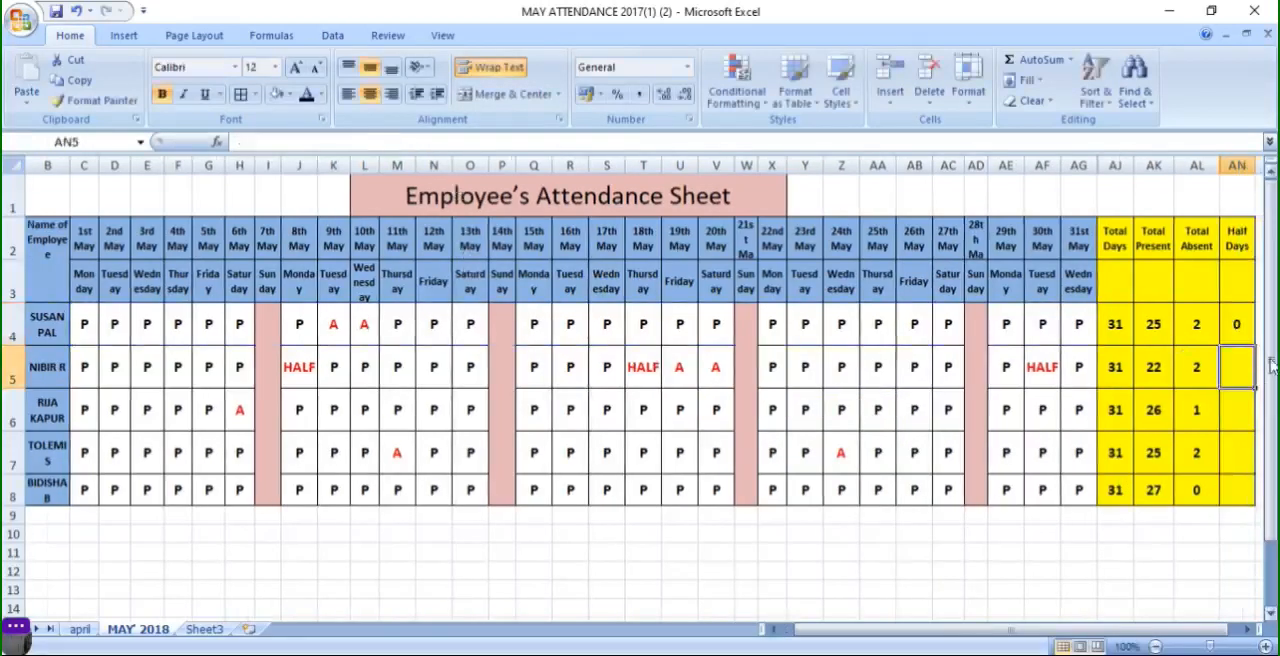
# - Fill the Half Days formula down from the first employee's cell through row 8
pyautogui.click(1245, 338)
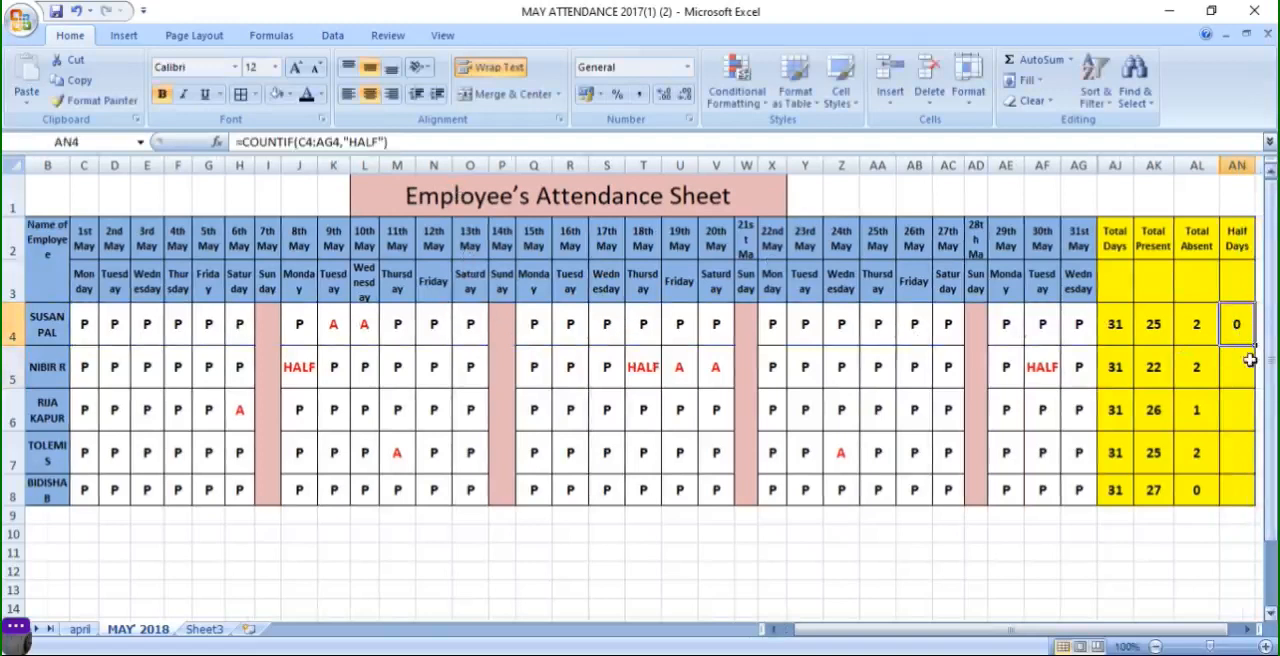
pyautogui.moveTo(1162, 630); pyautogui.dragTo(1172, 640)
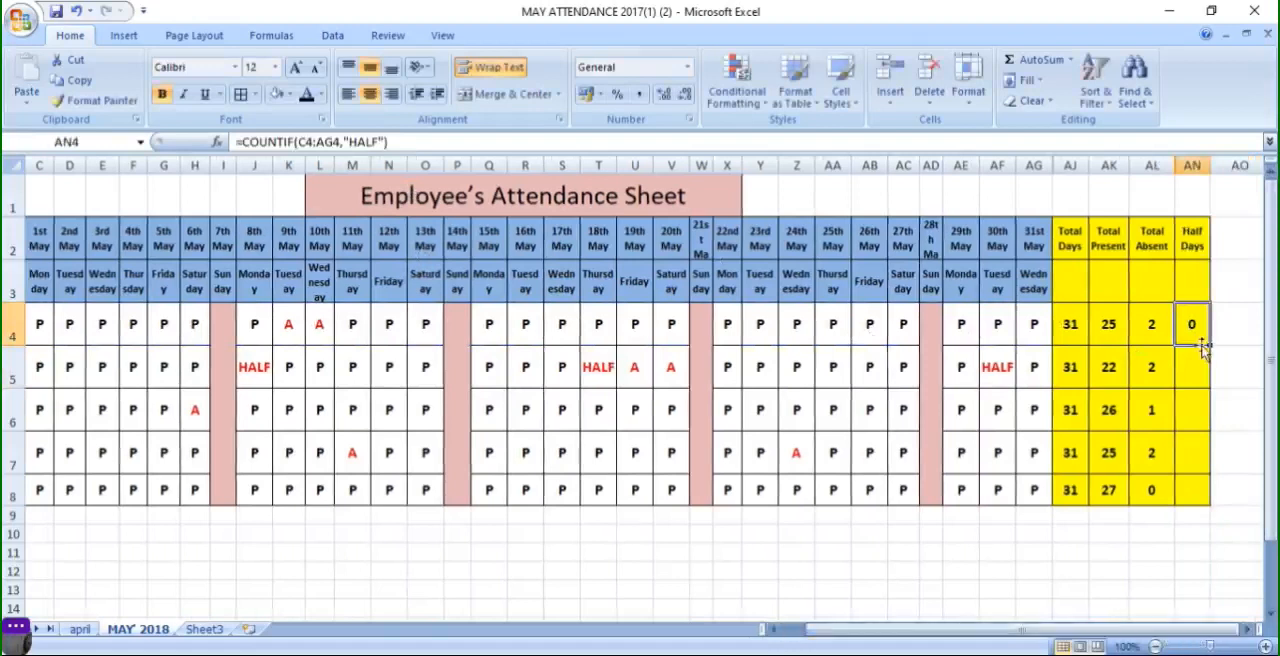
pyautogui.moveTo(1210, 347); pyautogui.dragTo(1201, 502)
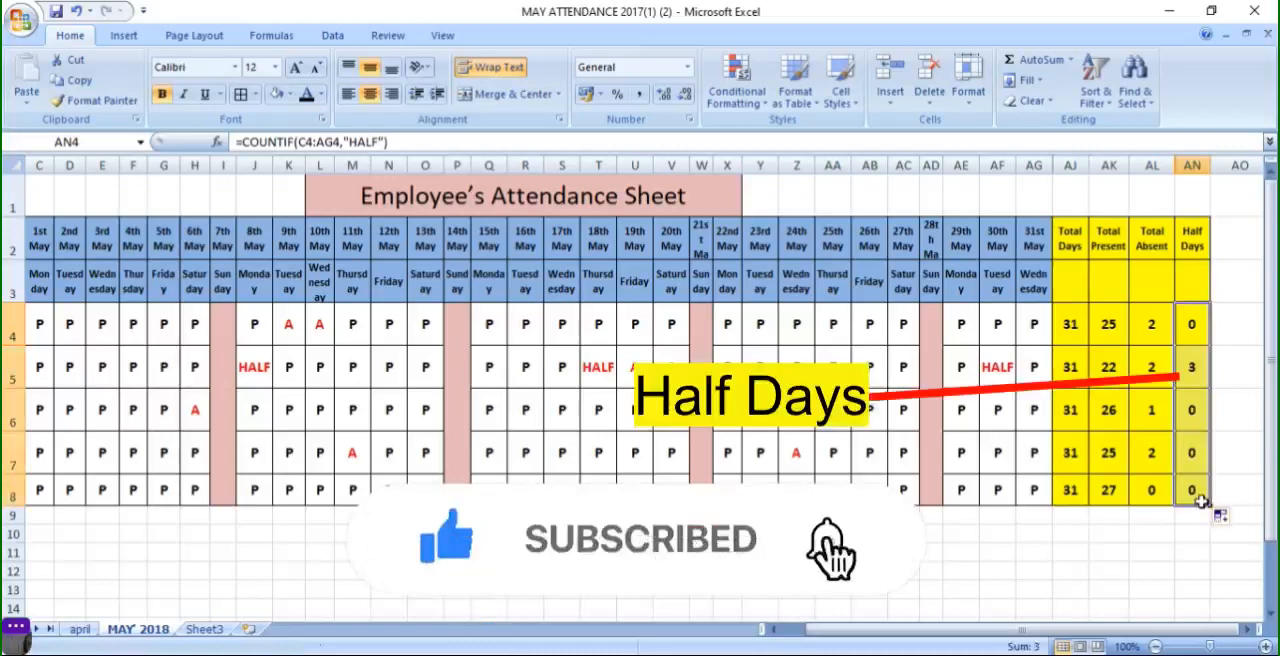